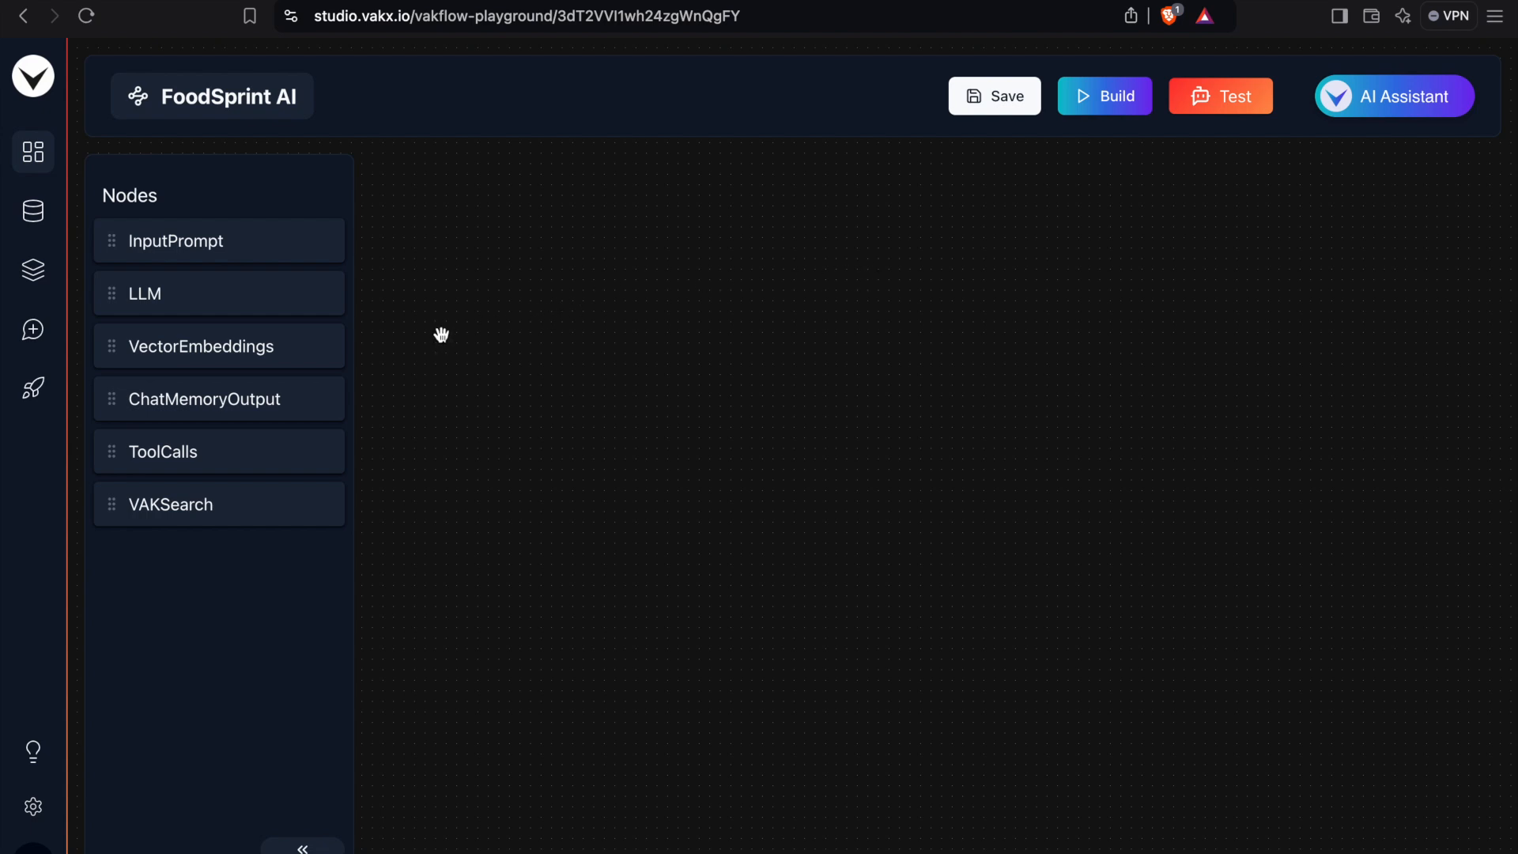
- Add InputPrompt, VectorEmbeddings, LLM and ChatMemoryOutput nodes to the canvas and arrange them in a row with VectorEmbeddings first
drag(230, 244, 672, 271)
drag(257, 347, 424, 338)
drag(168, 310, 990, 257)
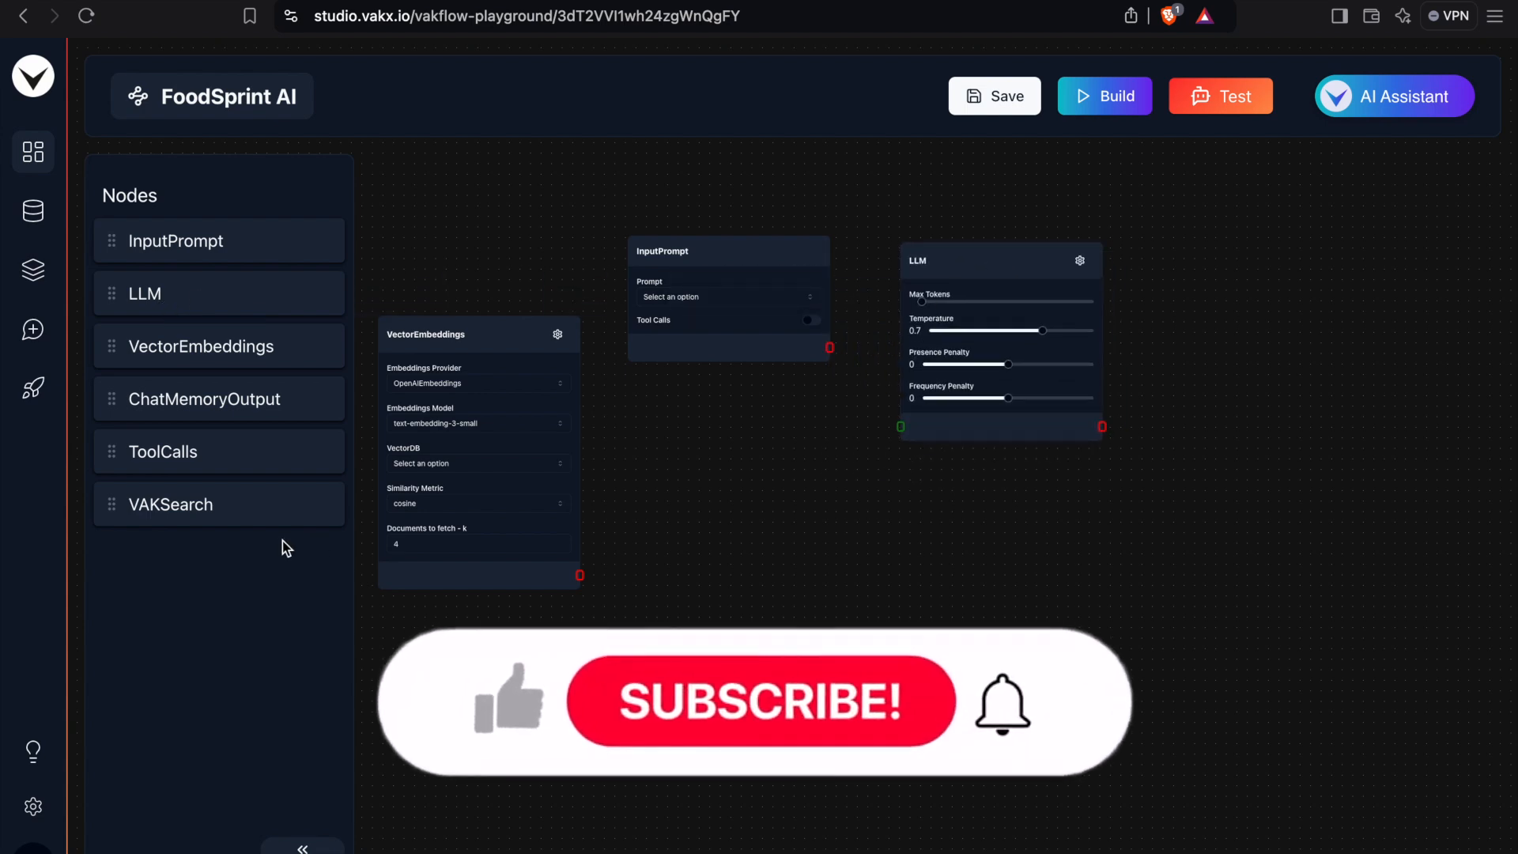
drag(242, 399, 1228, 312)
drag(473, 335, 490, 301)
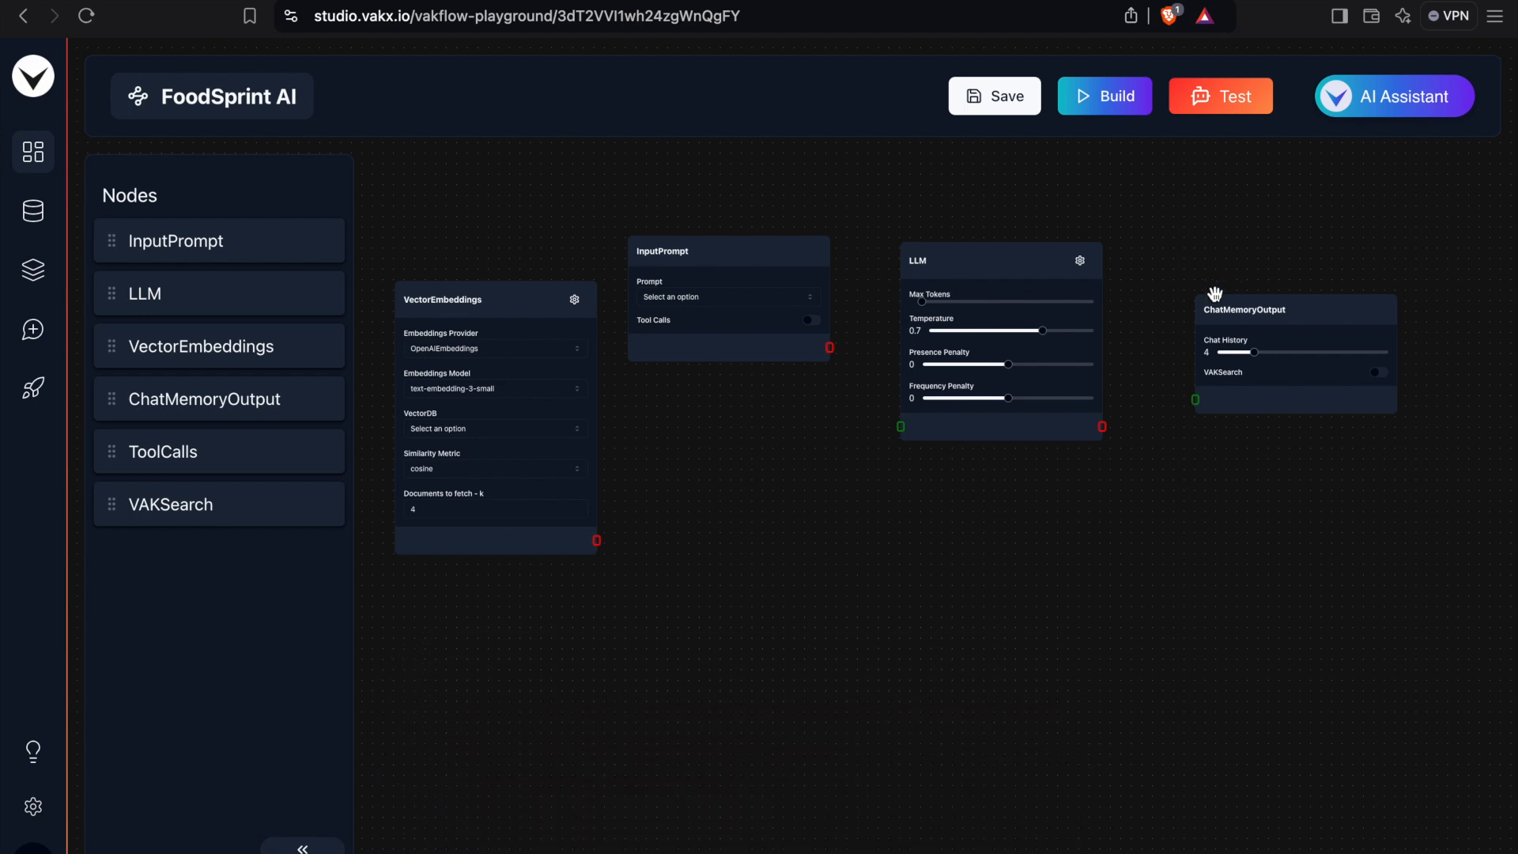
mouse_move(712, 257)
mouse_down()
mouse_move(751, 255)
mouse_move(729, 258)
mouse_up()
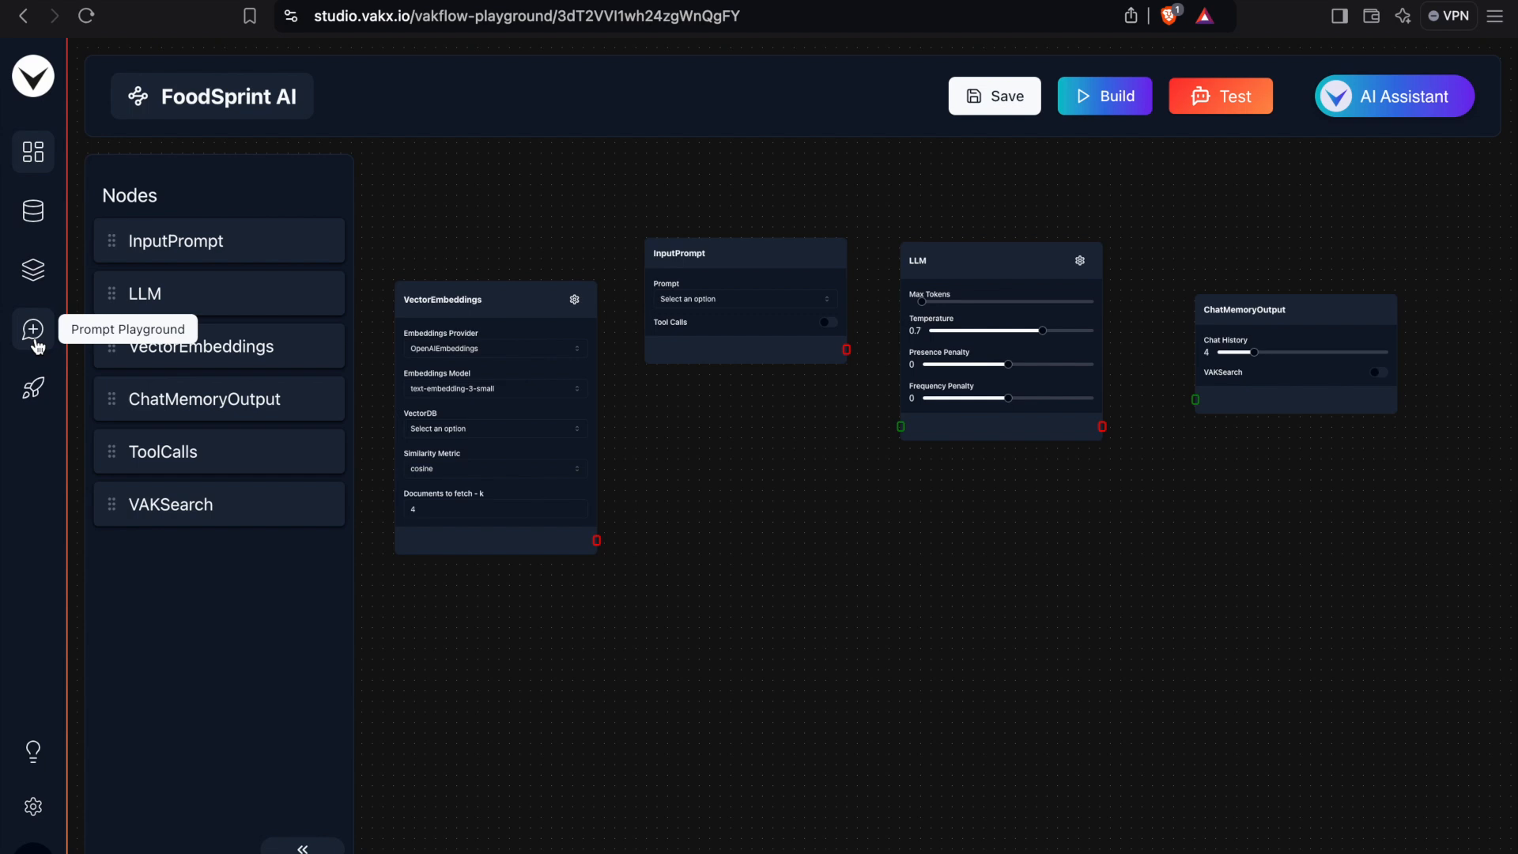
- Choose FoodSprint Prompt in the InputPrompt node and connect the VectorEmbeddings output to its Context Input 1
click(679, 307)
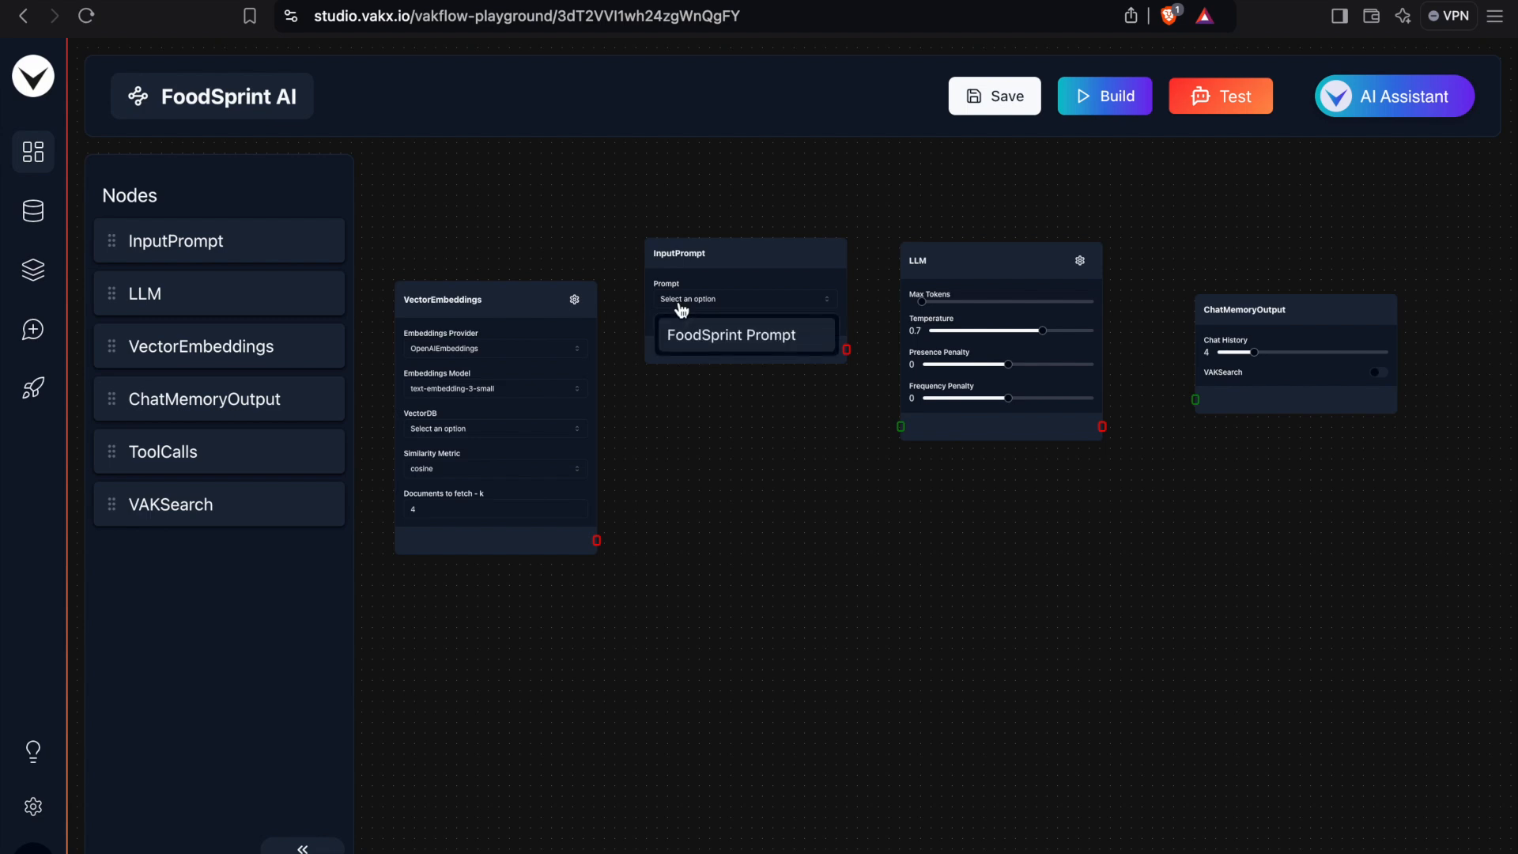
click(704, 353)
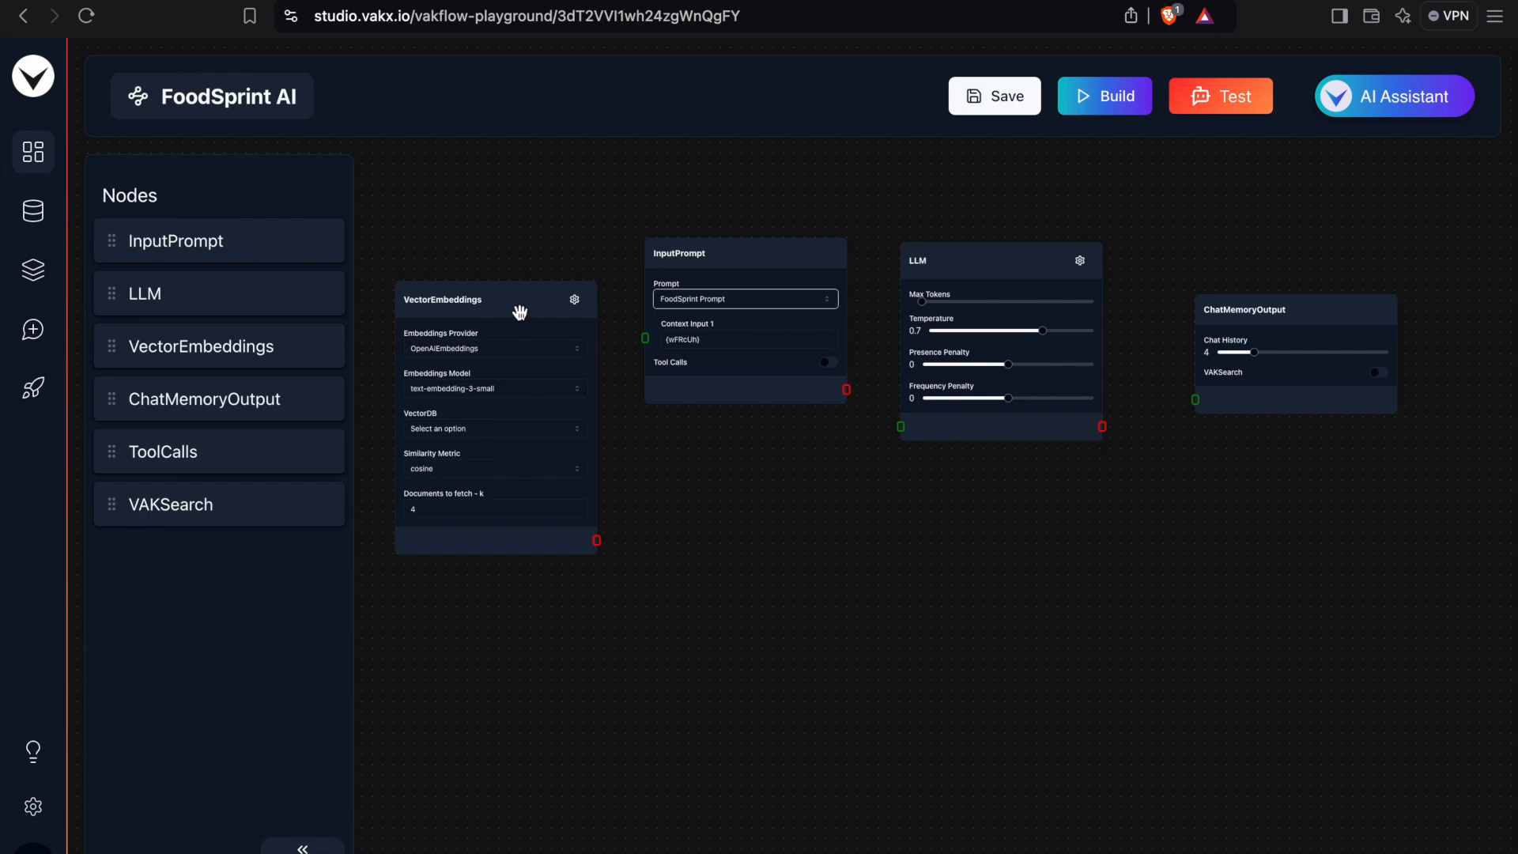
drag(521, 310, 501, 295)
drag(575, 526, 647, 341)
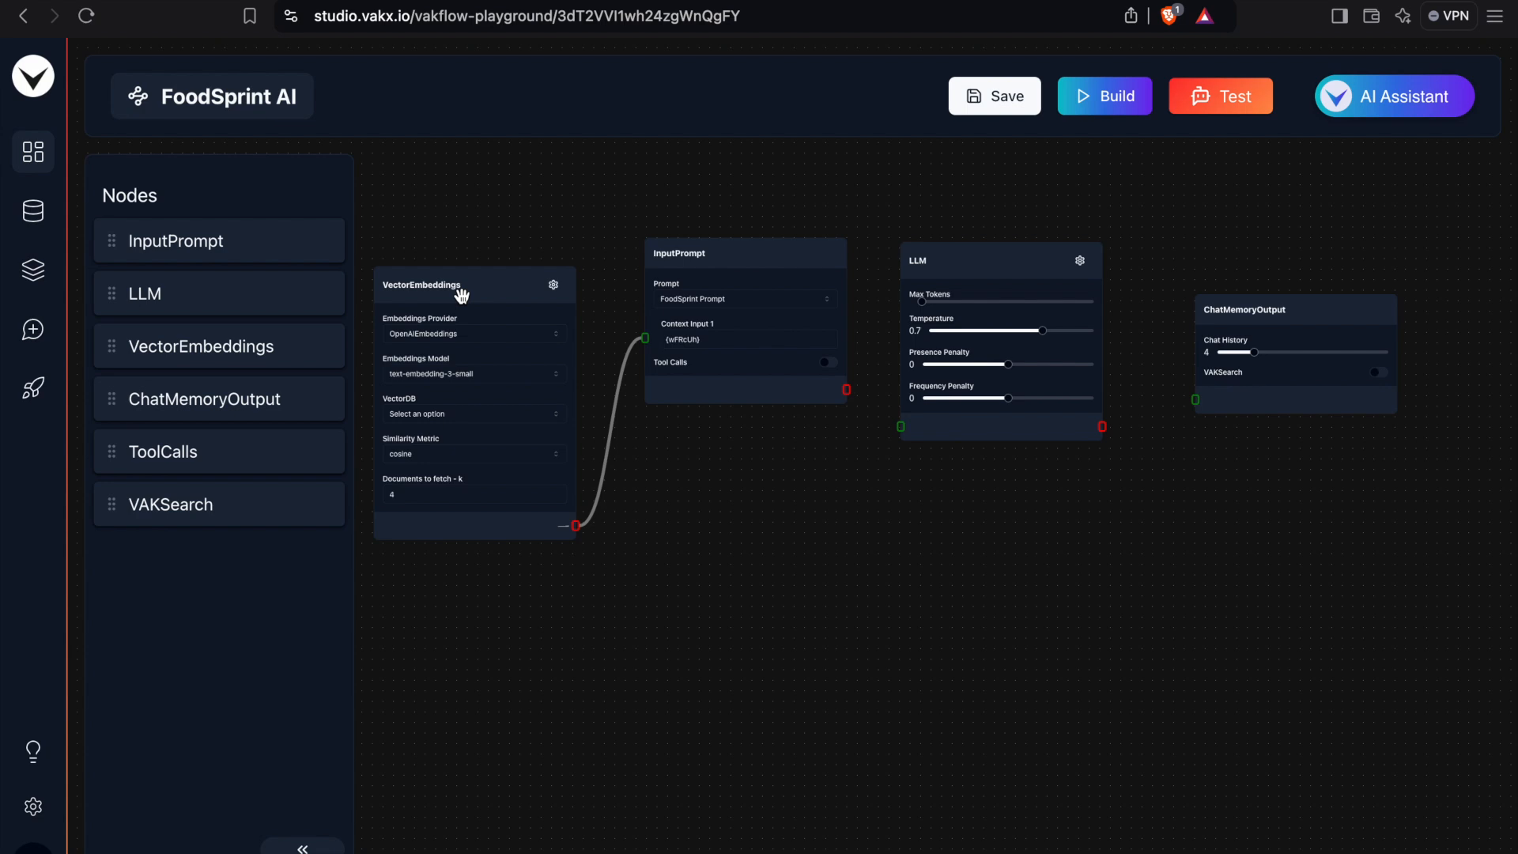
drag(461, 295, 468, 310)
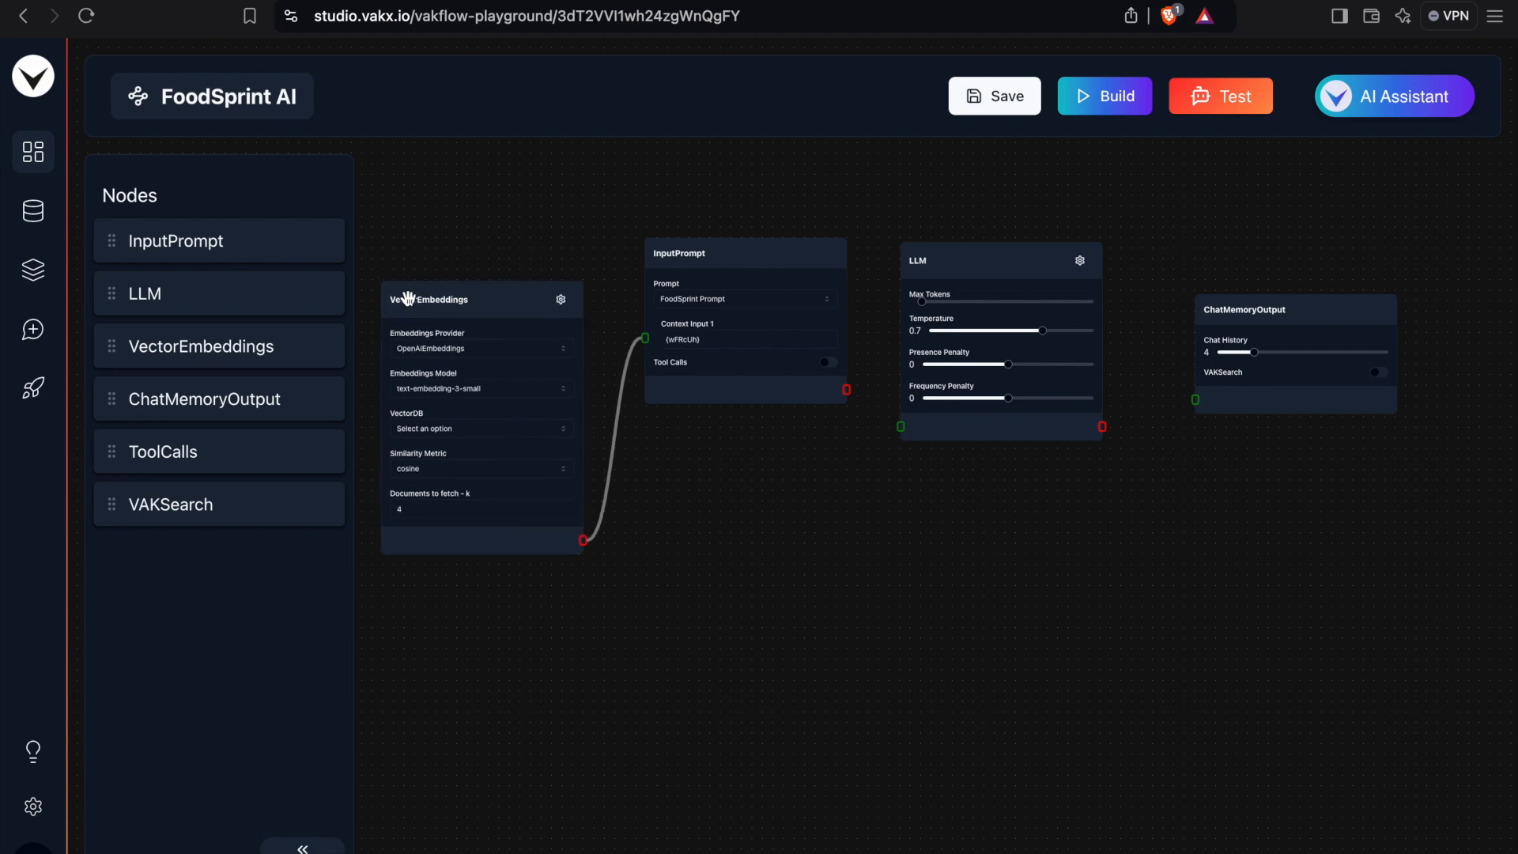
- Set the VectorDB of the VectorEmbeddings node to FoodSprint MD
click(460, 431)
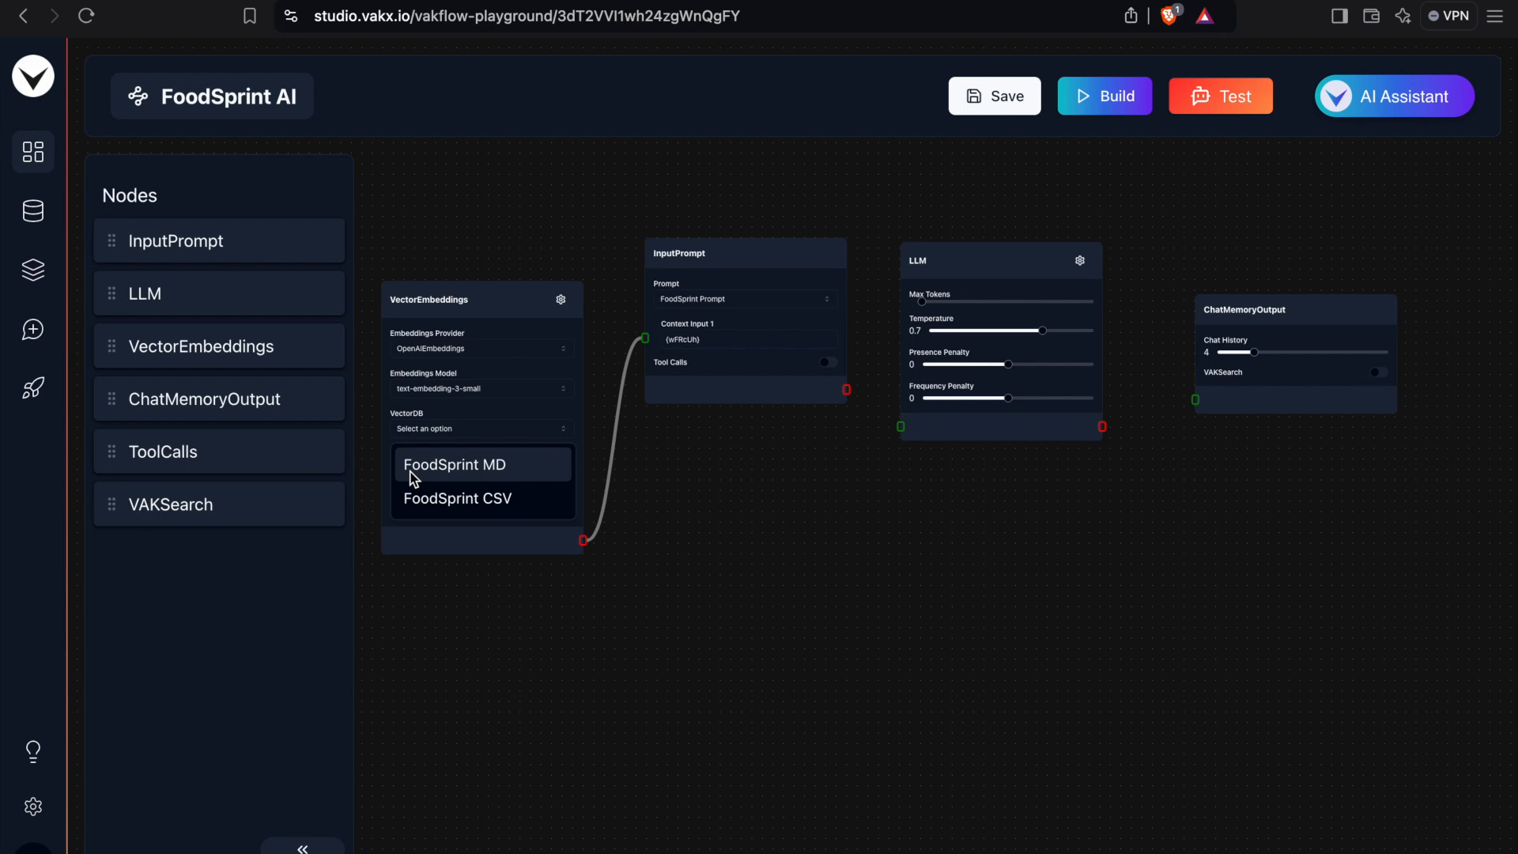
click(465, 474)
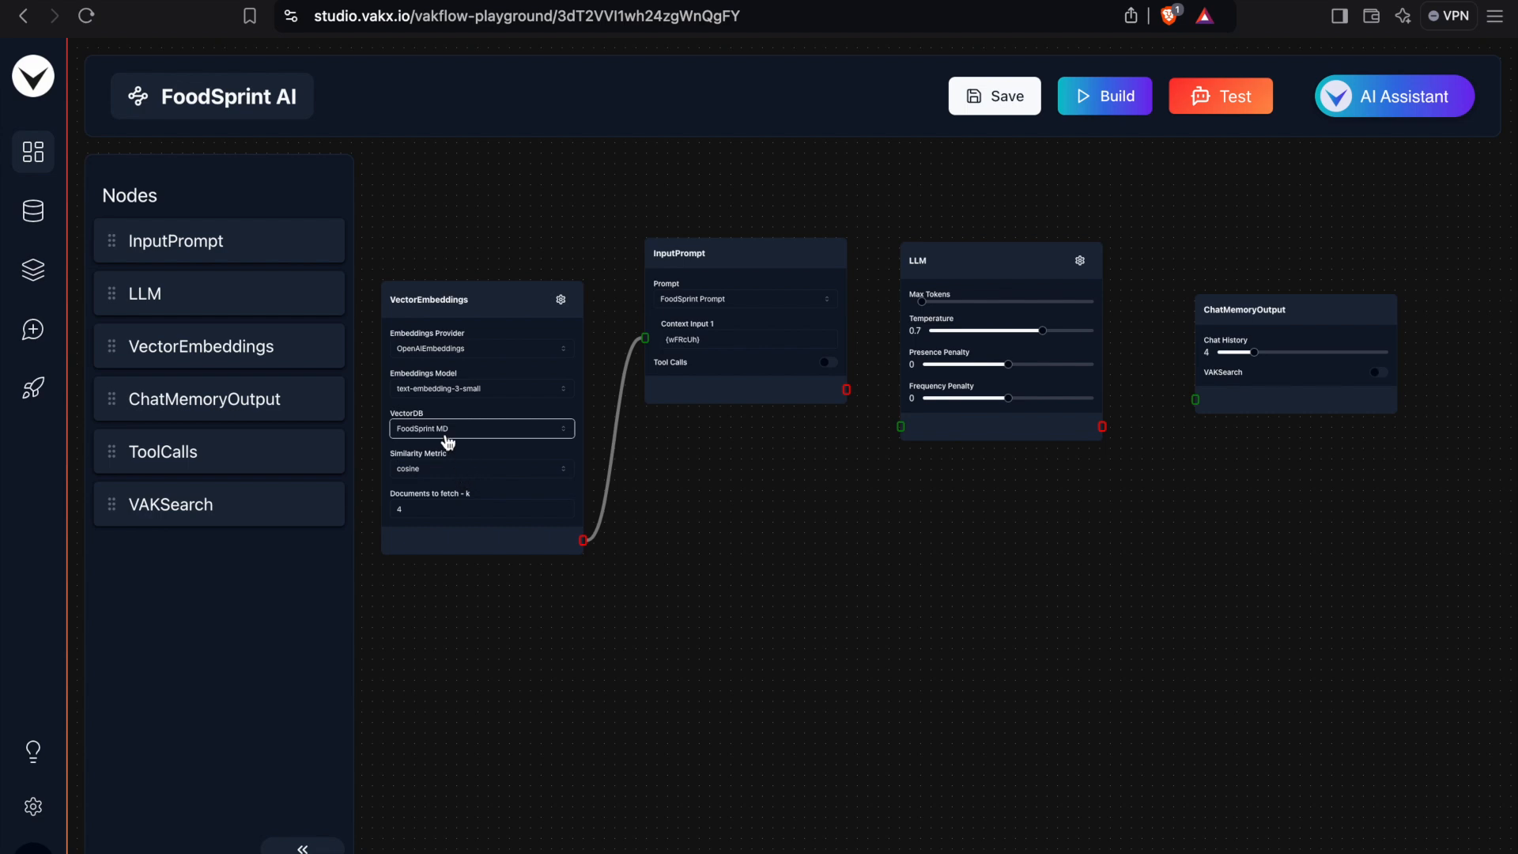
click(448, 435)
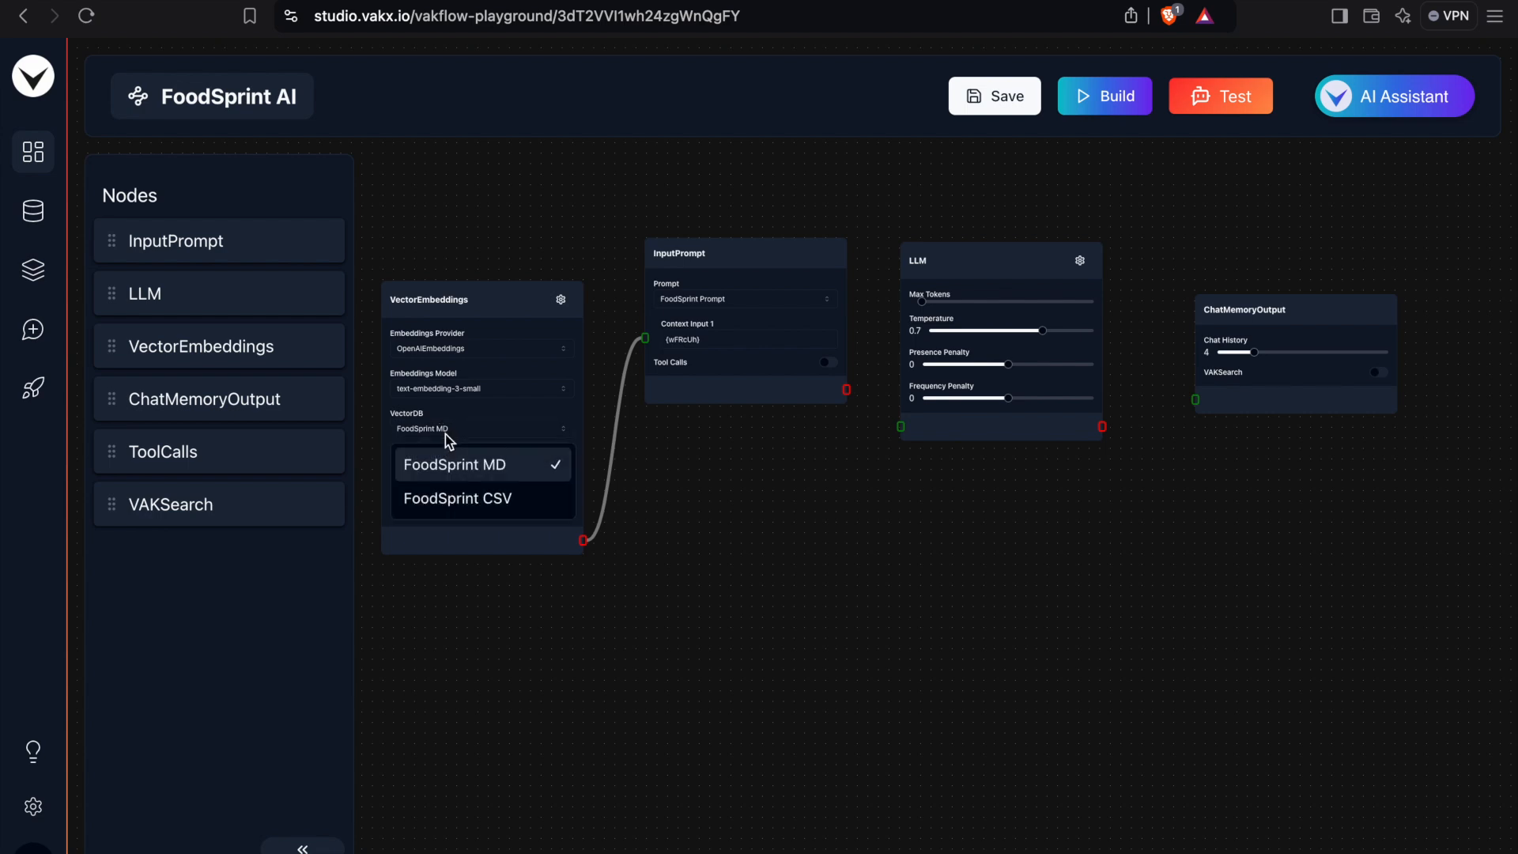
click(474, 466)
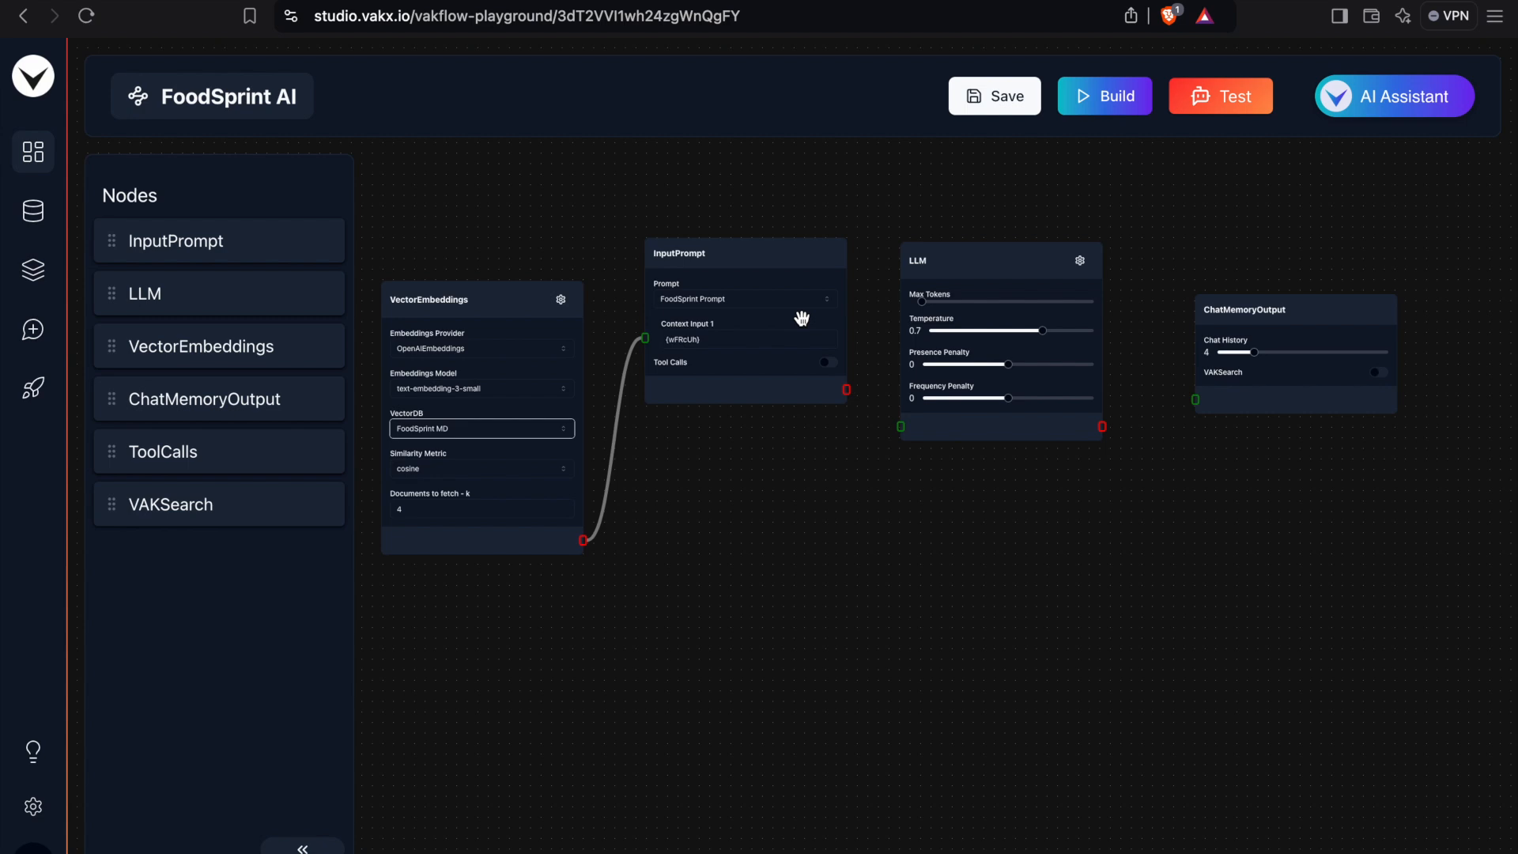
- Connect the InputPrompt output to the LLM node and the LLM output to the ChatMemoryOutput node
click(845, 391)
drag(845, 391, 900, 426)
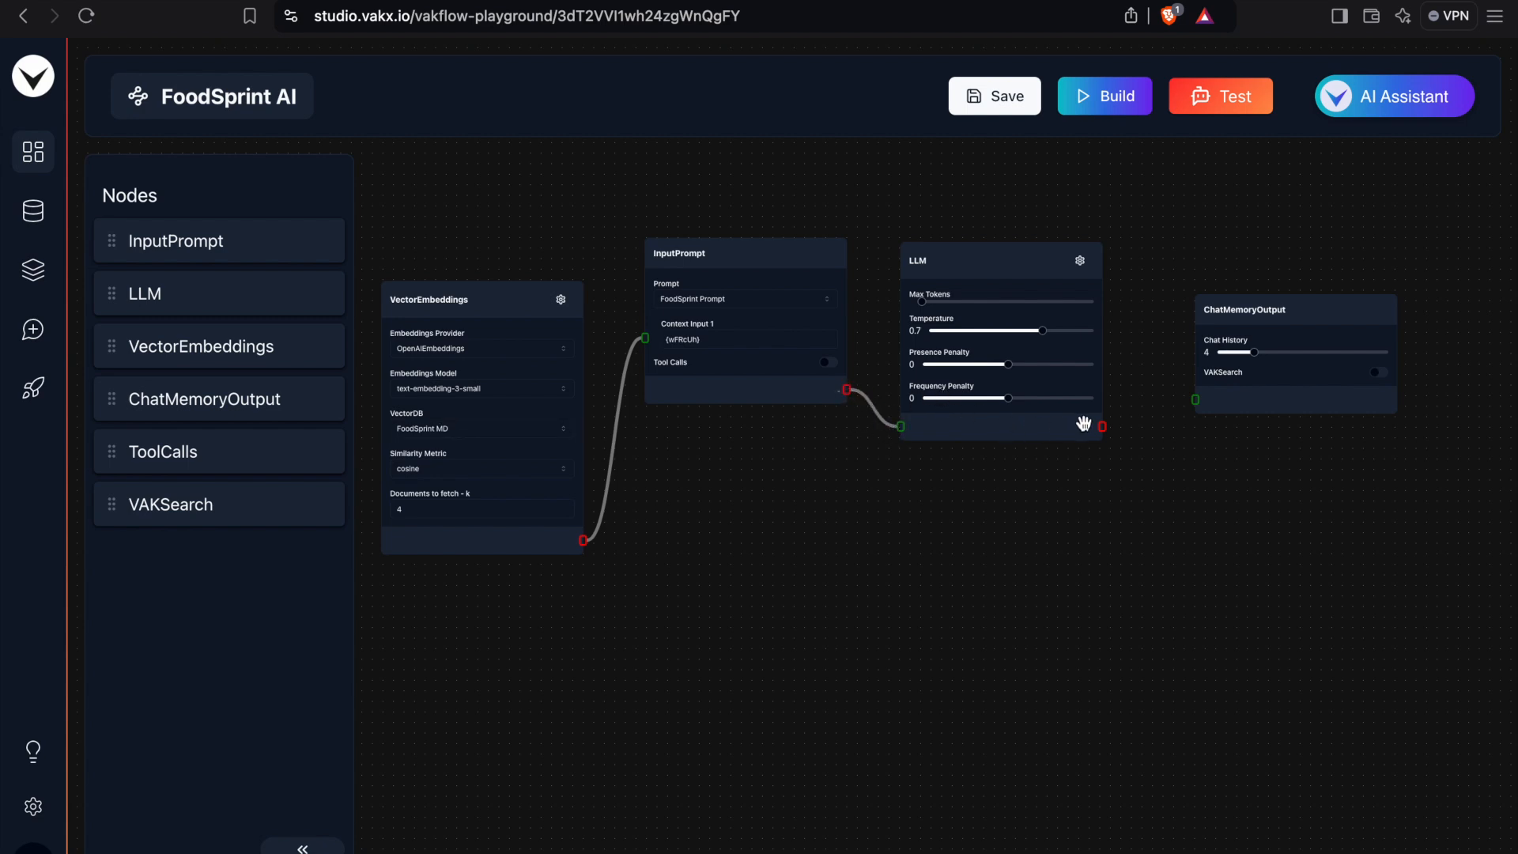
drag(1102, 426, 1195, 399)
- Try a lower Temperature on the LLM node and set it back to 0.7
scroll(978, 445, up, 3)
scroll(925, 549, right, 2)
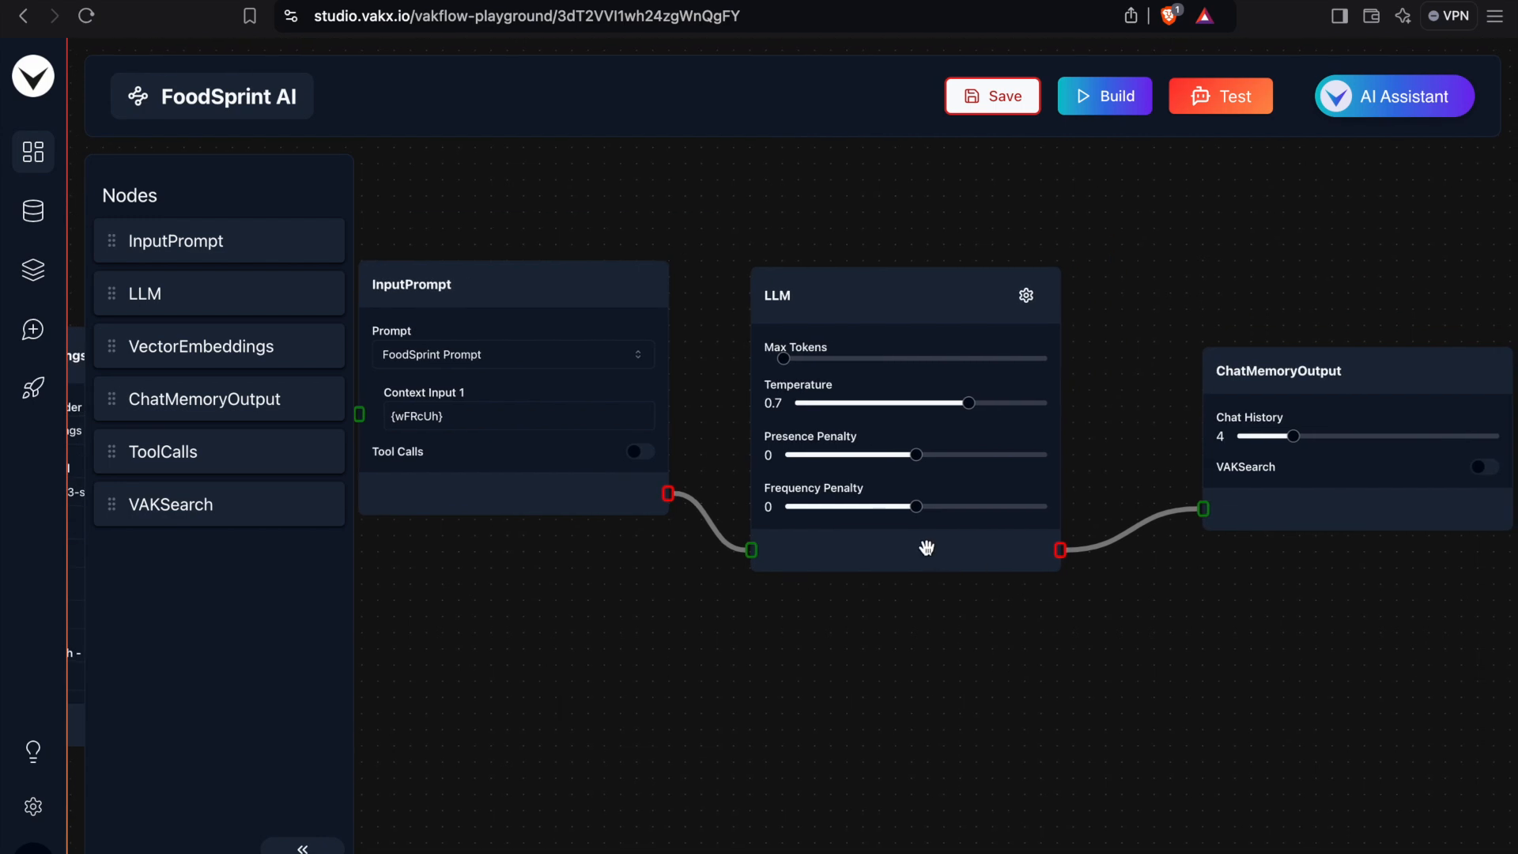
scroll(995, 600, up, 2)
scroll(995, 601, right, 3)
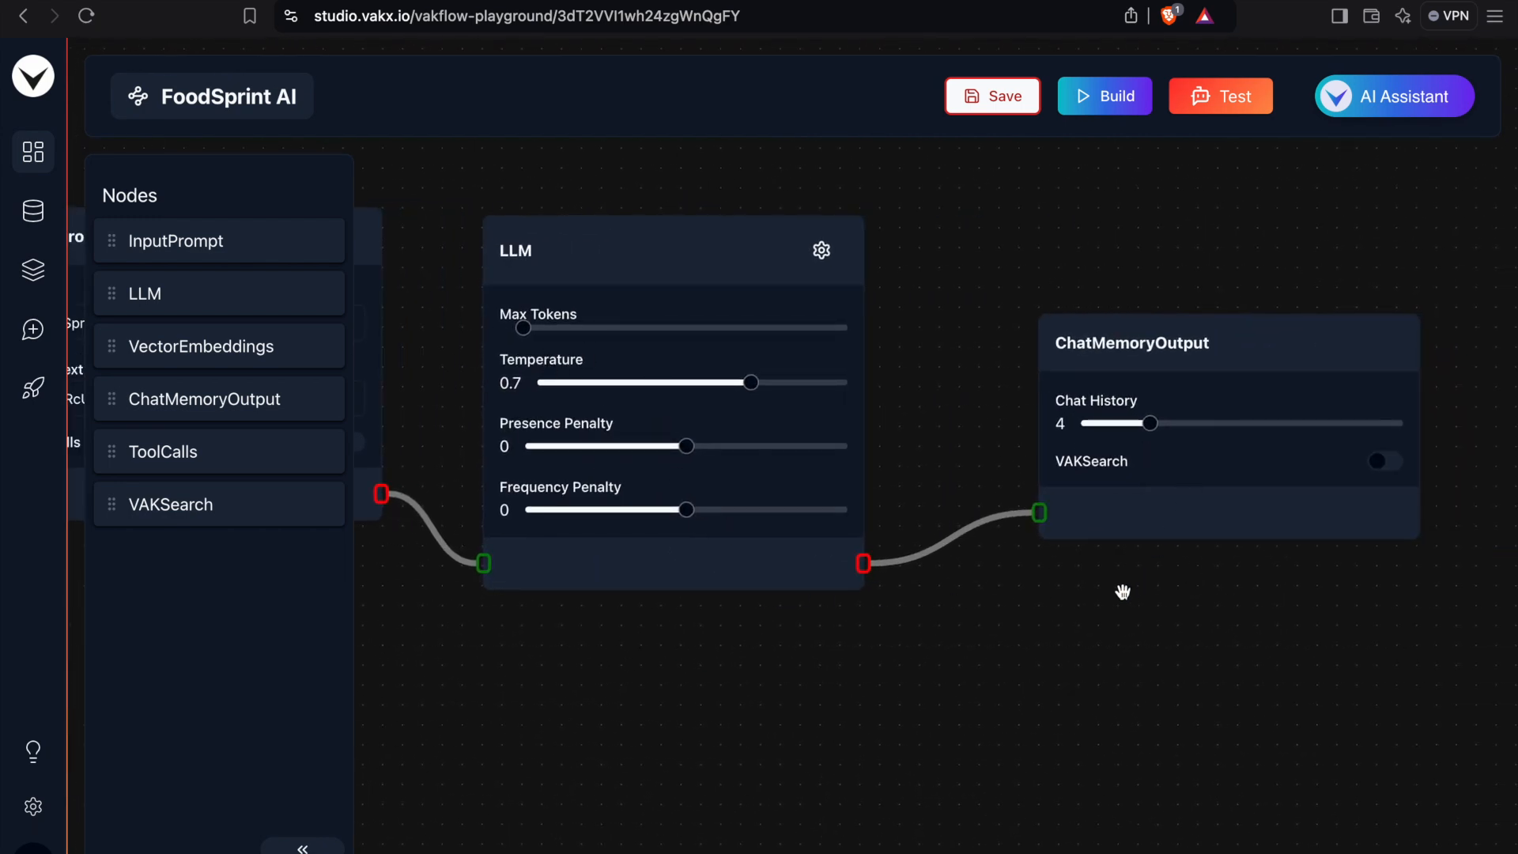
mouse_move(1151, 424)
mouse_down()
mouse_move(1063, 431)
mouse_move(1181, 427)
mouse_move(1158, 441)
mouse_up()
scroll(959, 633, left, 10)
drag(907, 567, 589, 545)
drag(1072, 564, 918, 616)
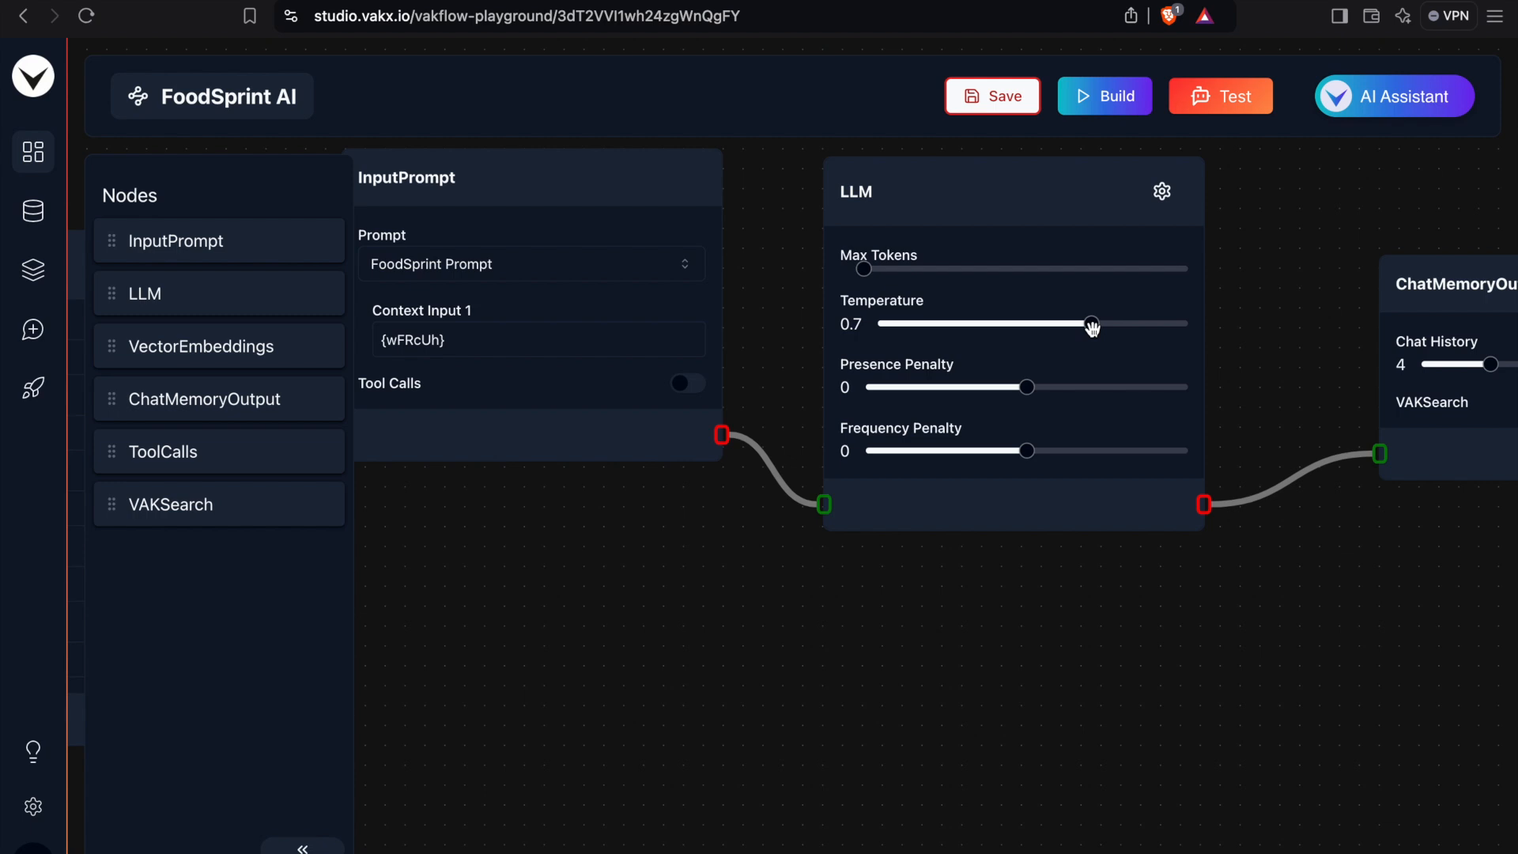
drag(1092, 327, 1009, 332)
drag(1008, 331, 1087, 329)
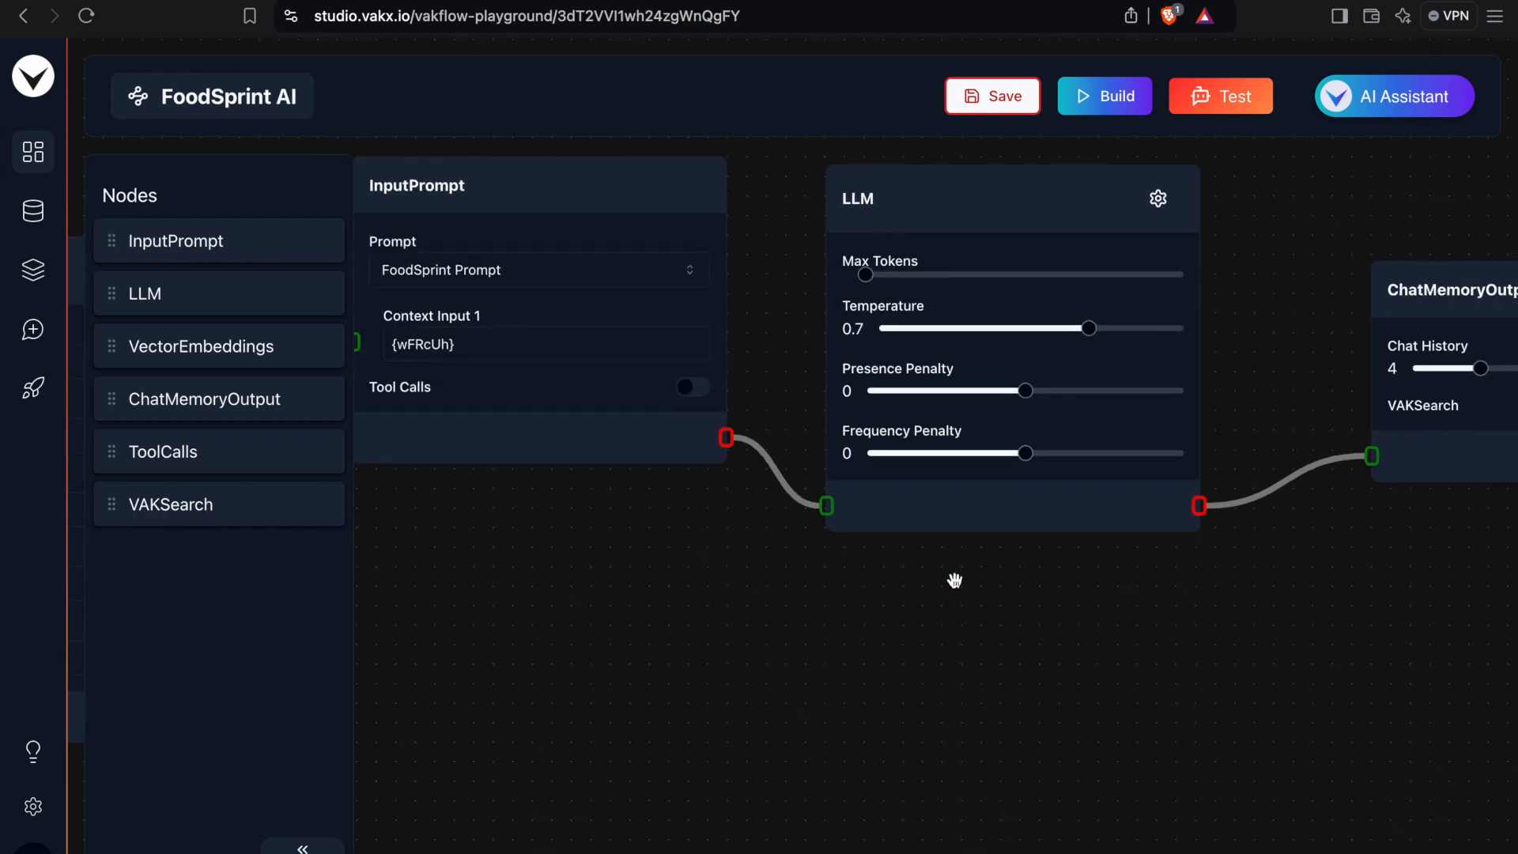
- Save the FoodSprint AI flow and build it
scroll(909, 593, down, 2)
drag(752, 623, 1142, 593)
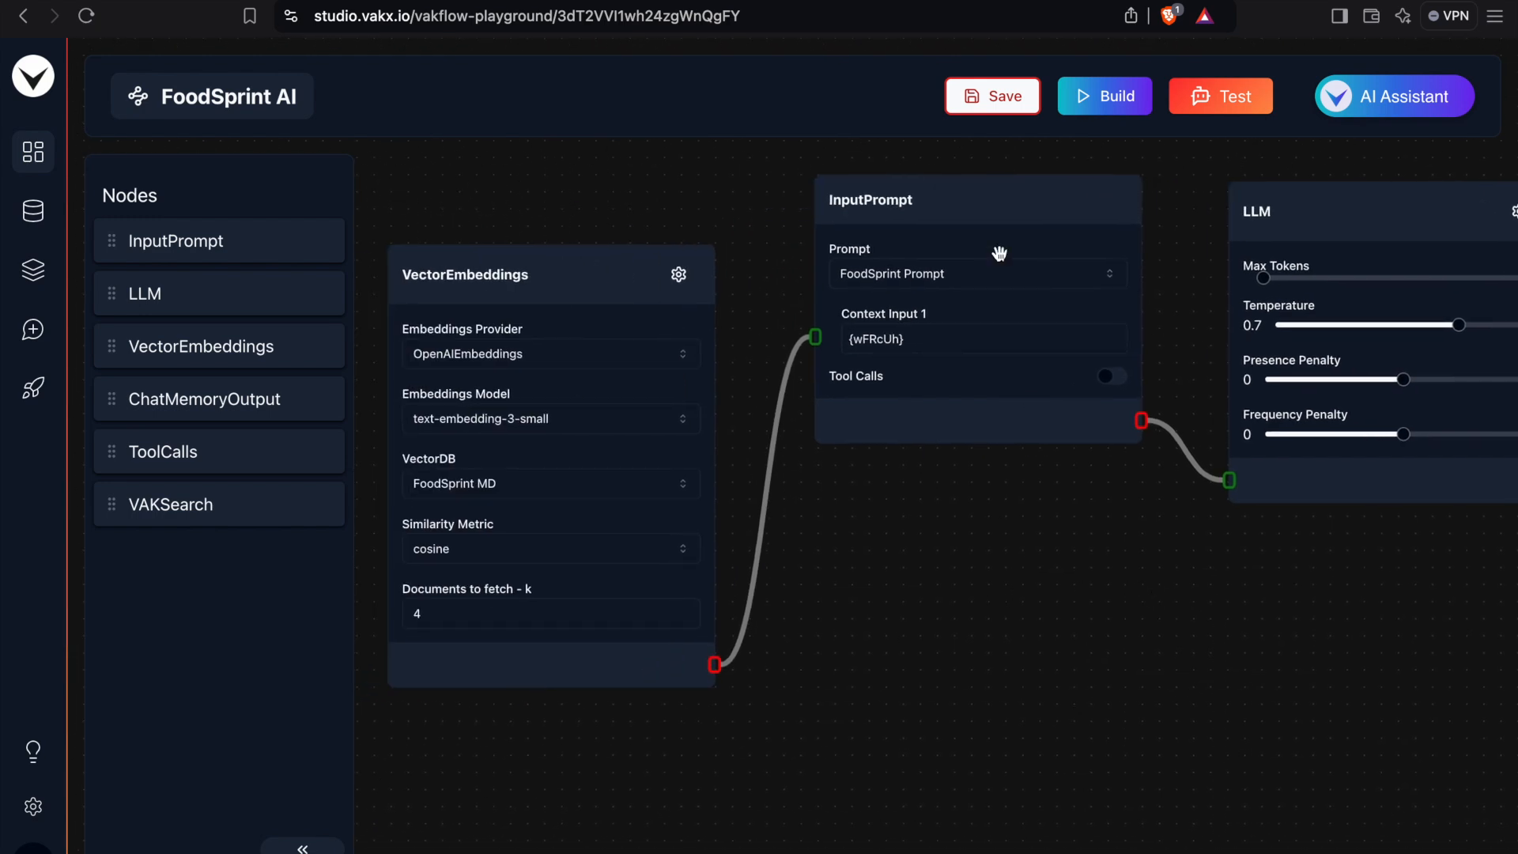
click(994, 107)
click(1100, 107)
scroll(946, 548, down, 5)
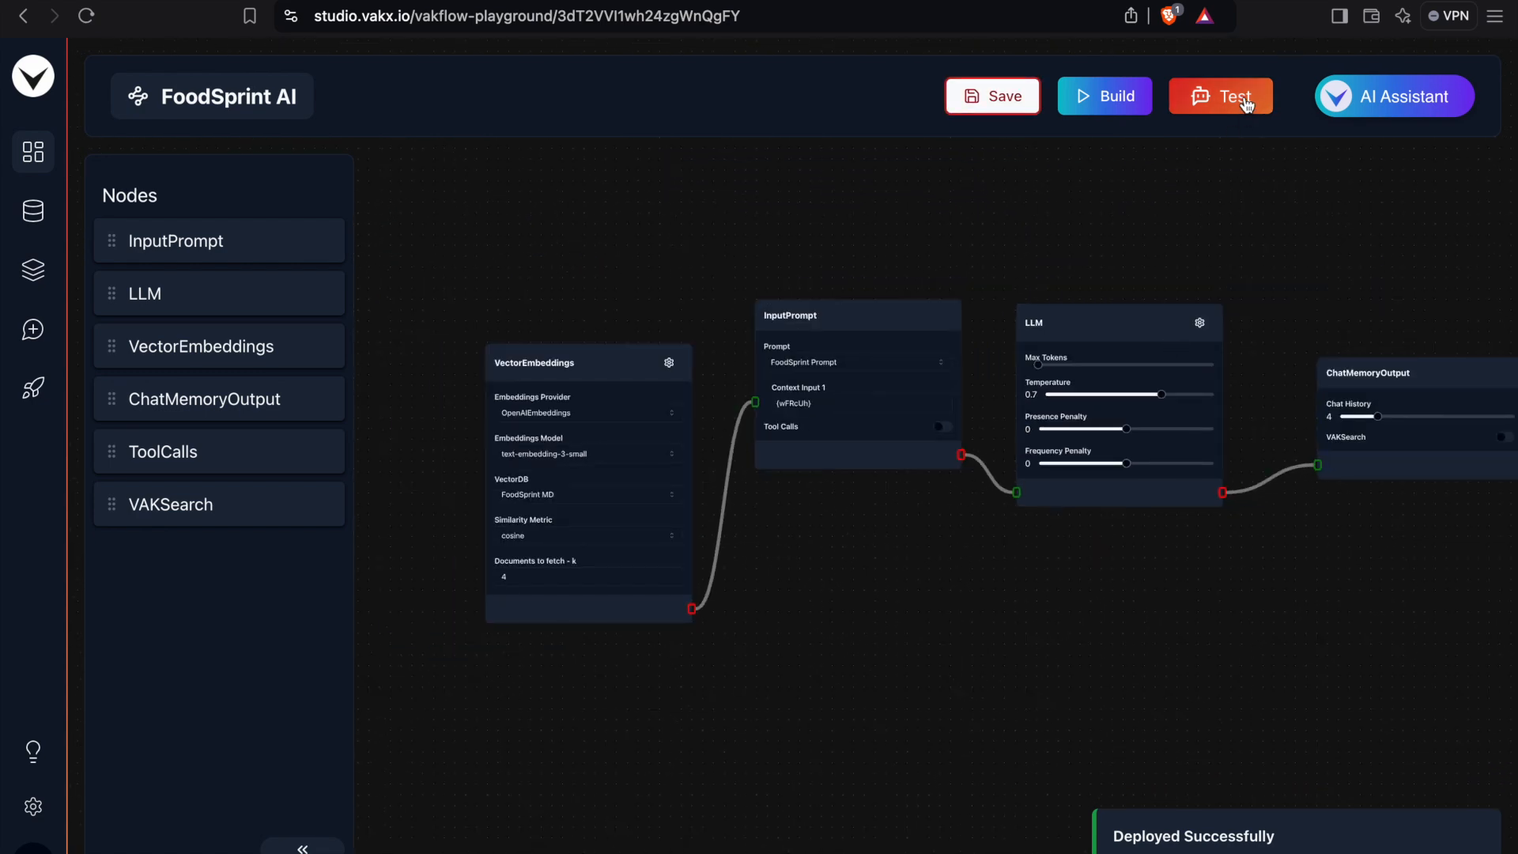
- Open the flow's interactive chat test and send the message "hi"
click(1243, 101)
text(hi)
key(Return)
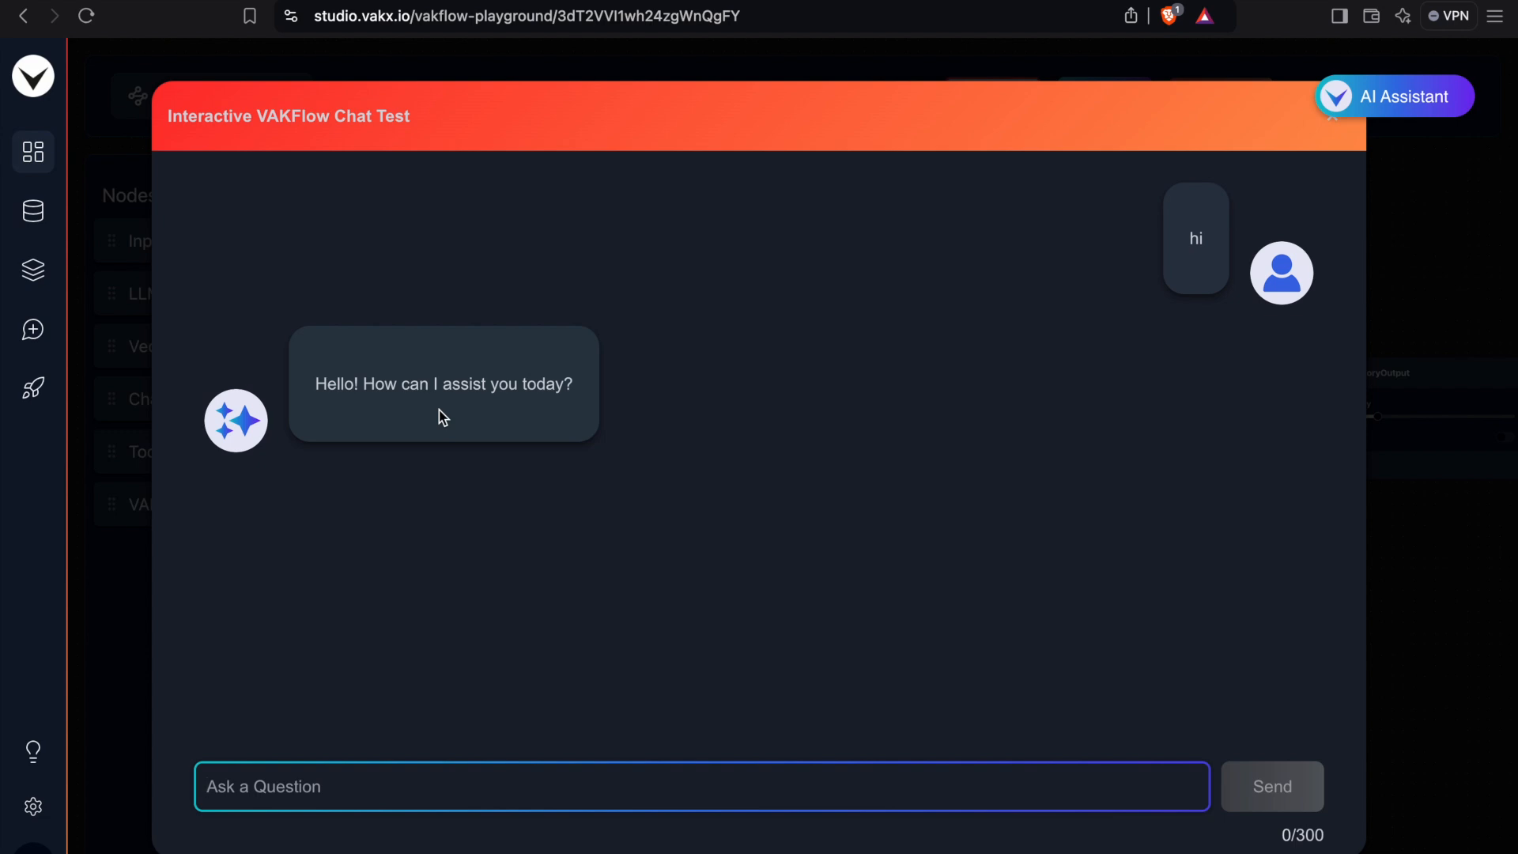
- Ask the chat test "what are the italian food options you have?"
text(what are the )
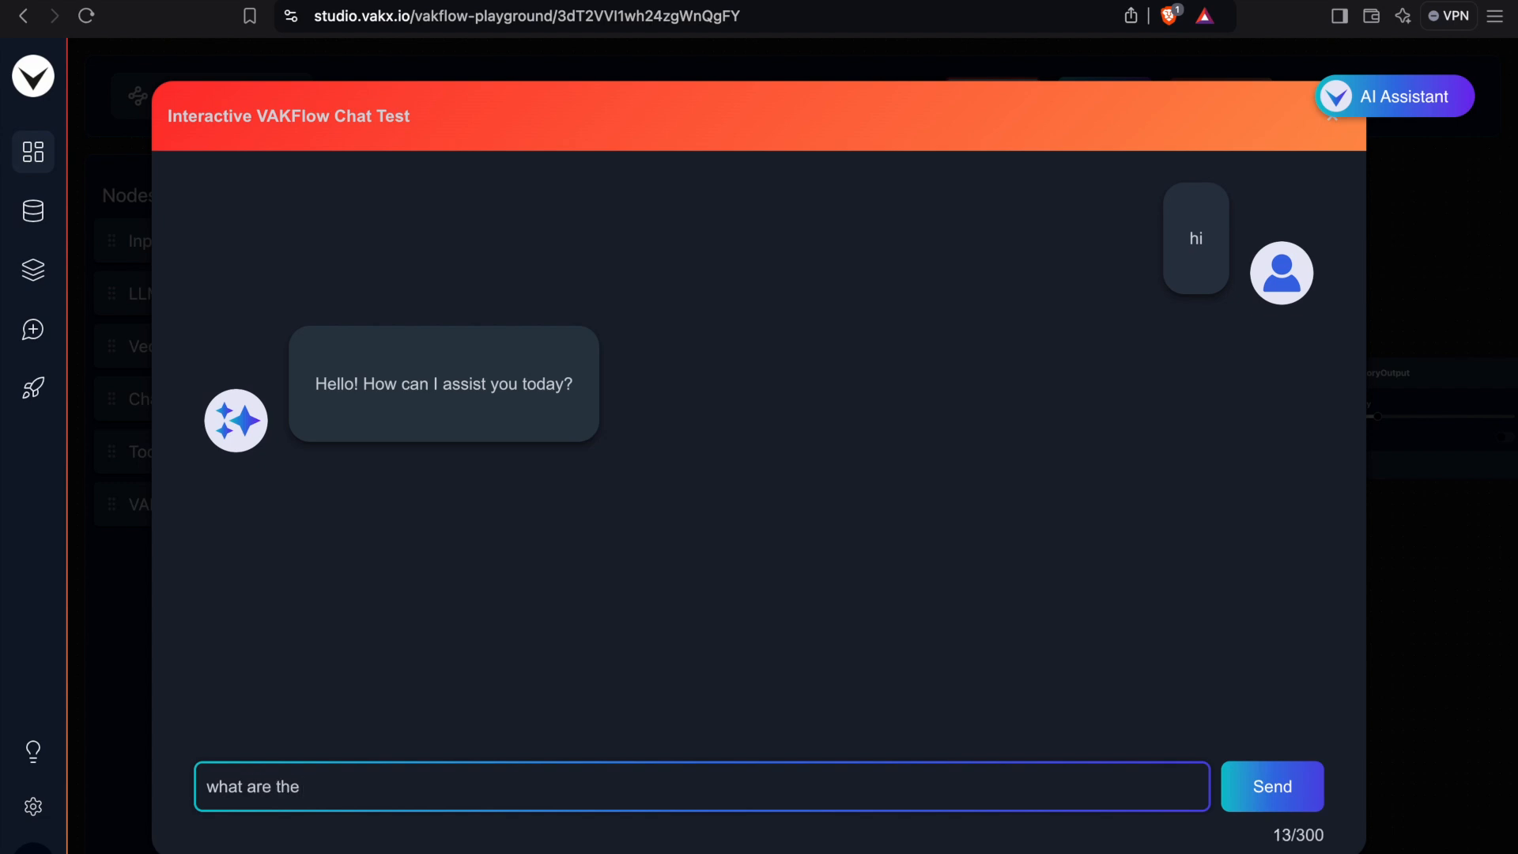
text(italian food op)
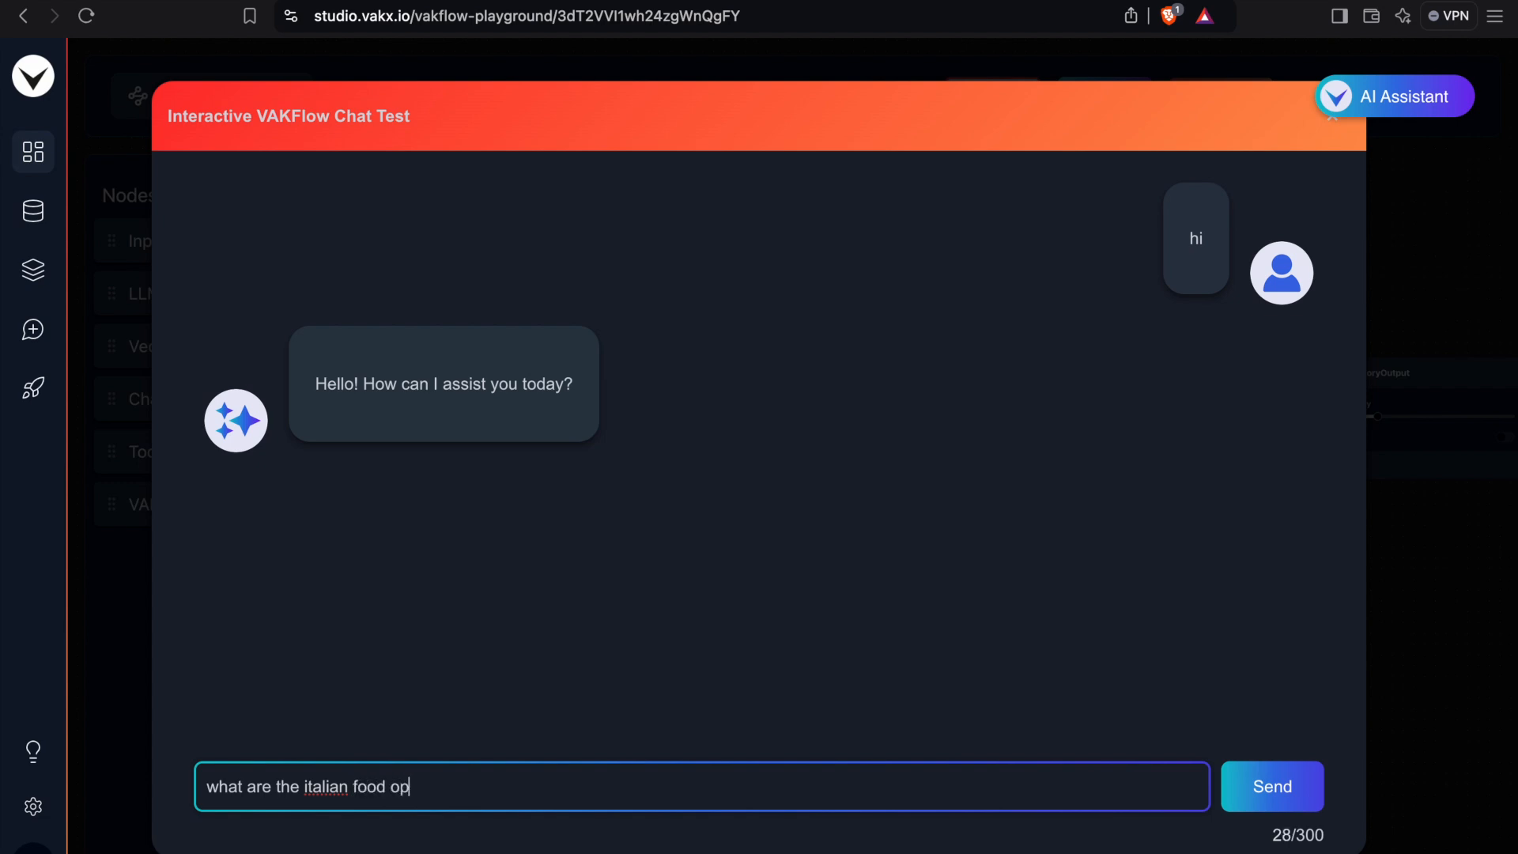
text(tions you have?)
key(Return)
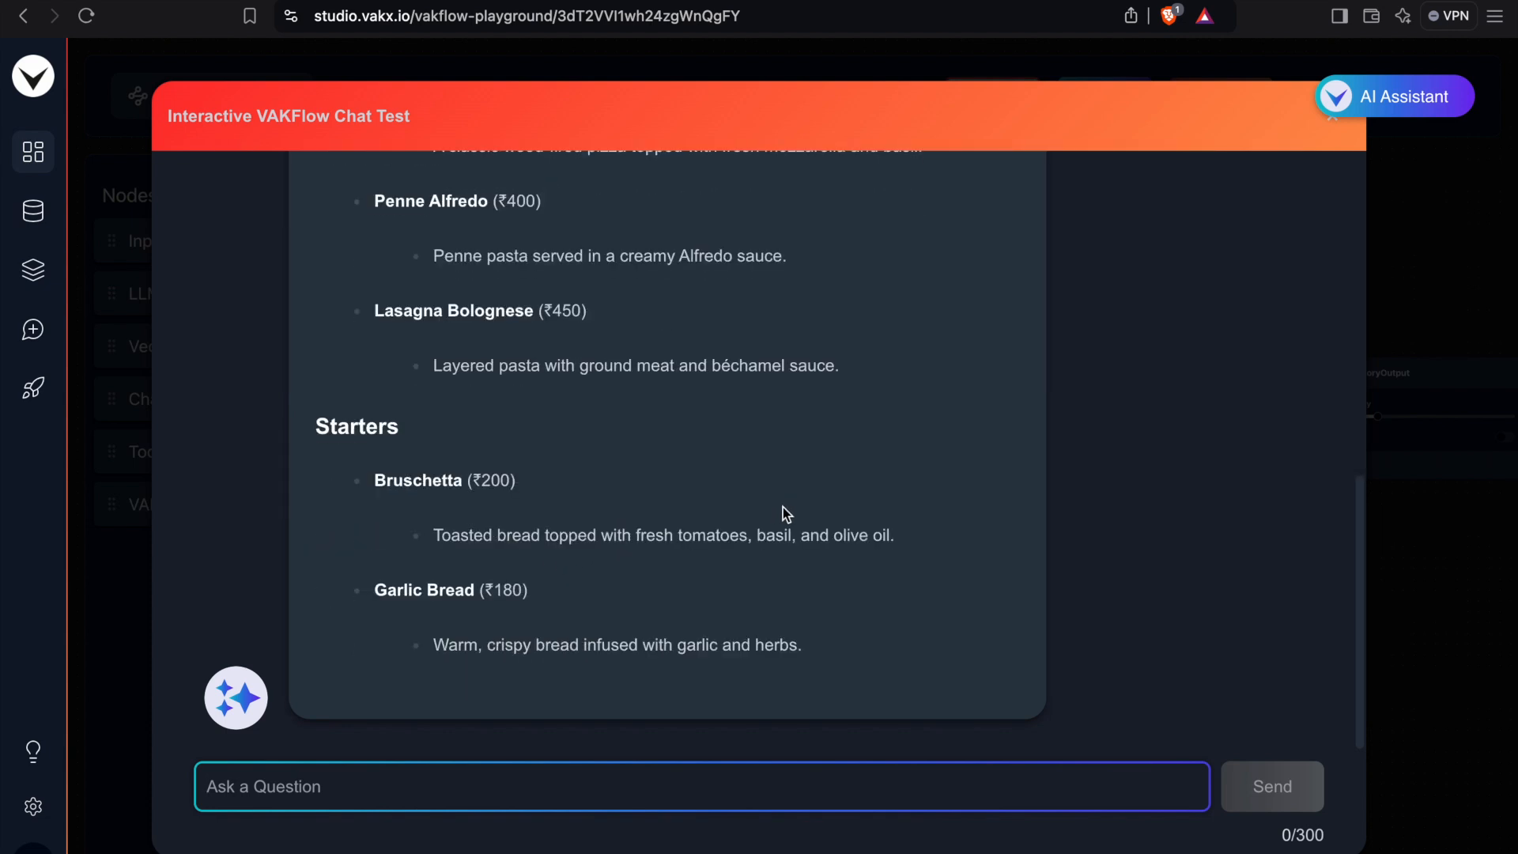
- Read through the Italian food answer in the chat test, reopening it once, and close the test
scroll(782, 506, up, 1)
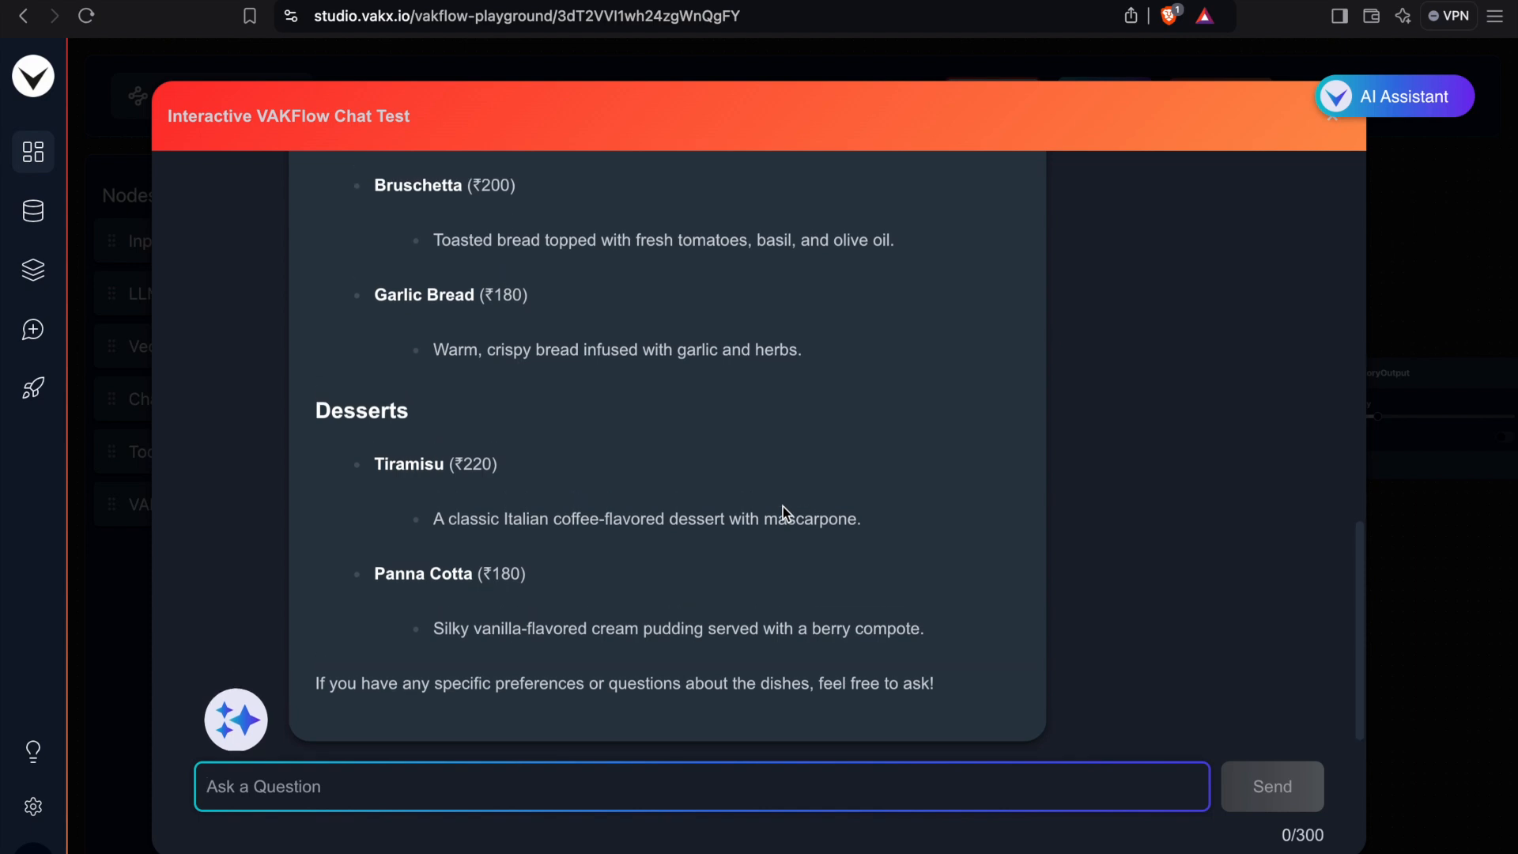
click(1334, 127)
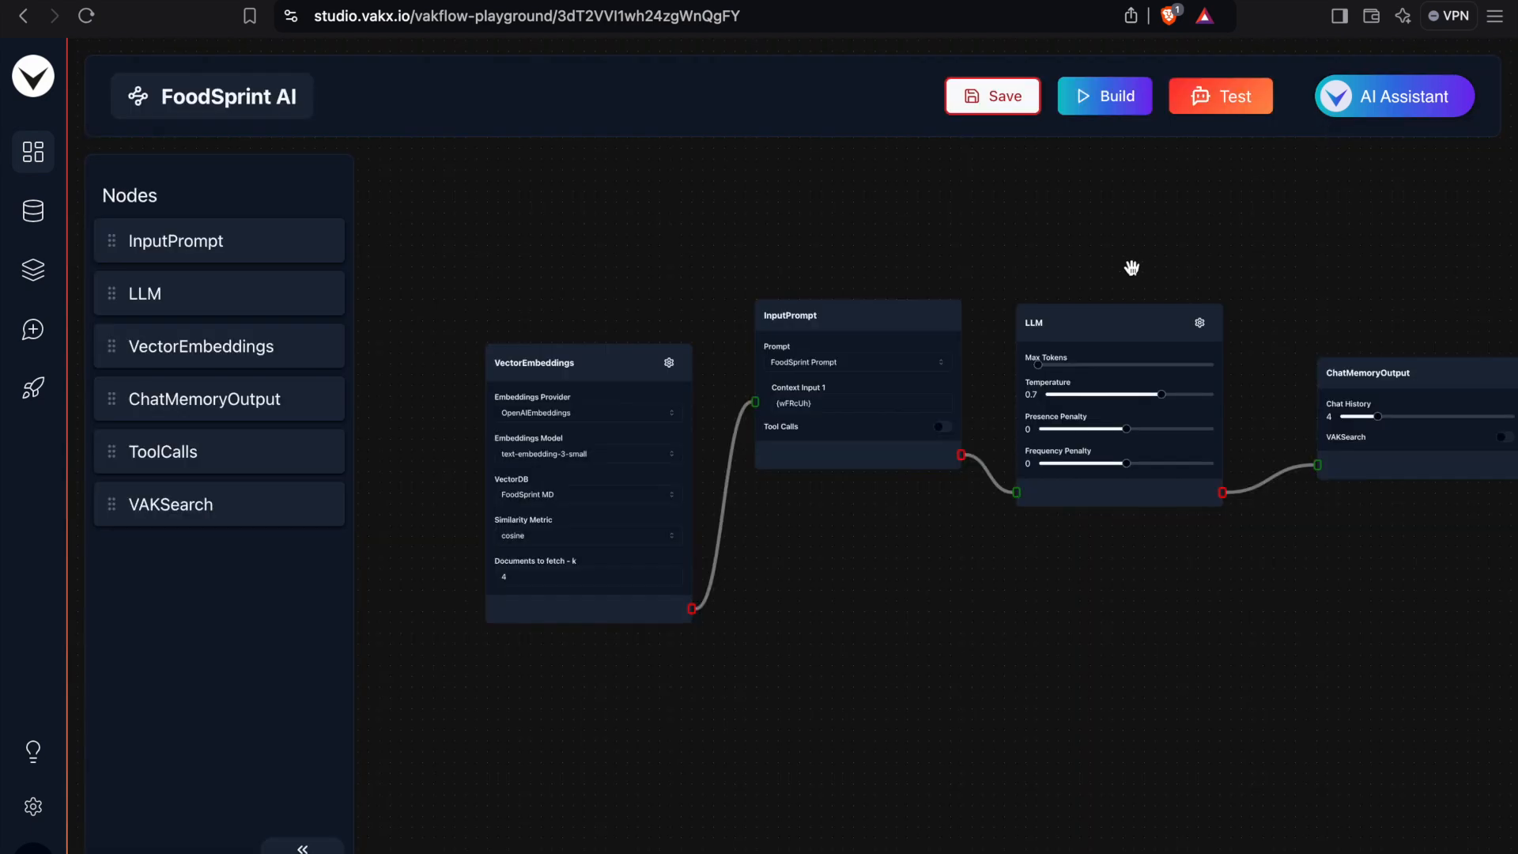
click(1206, 109)
scroll(442, 435, up, 4)
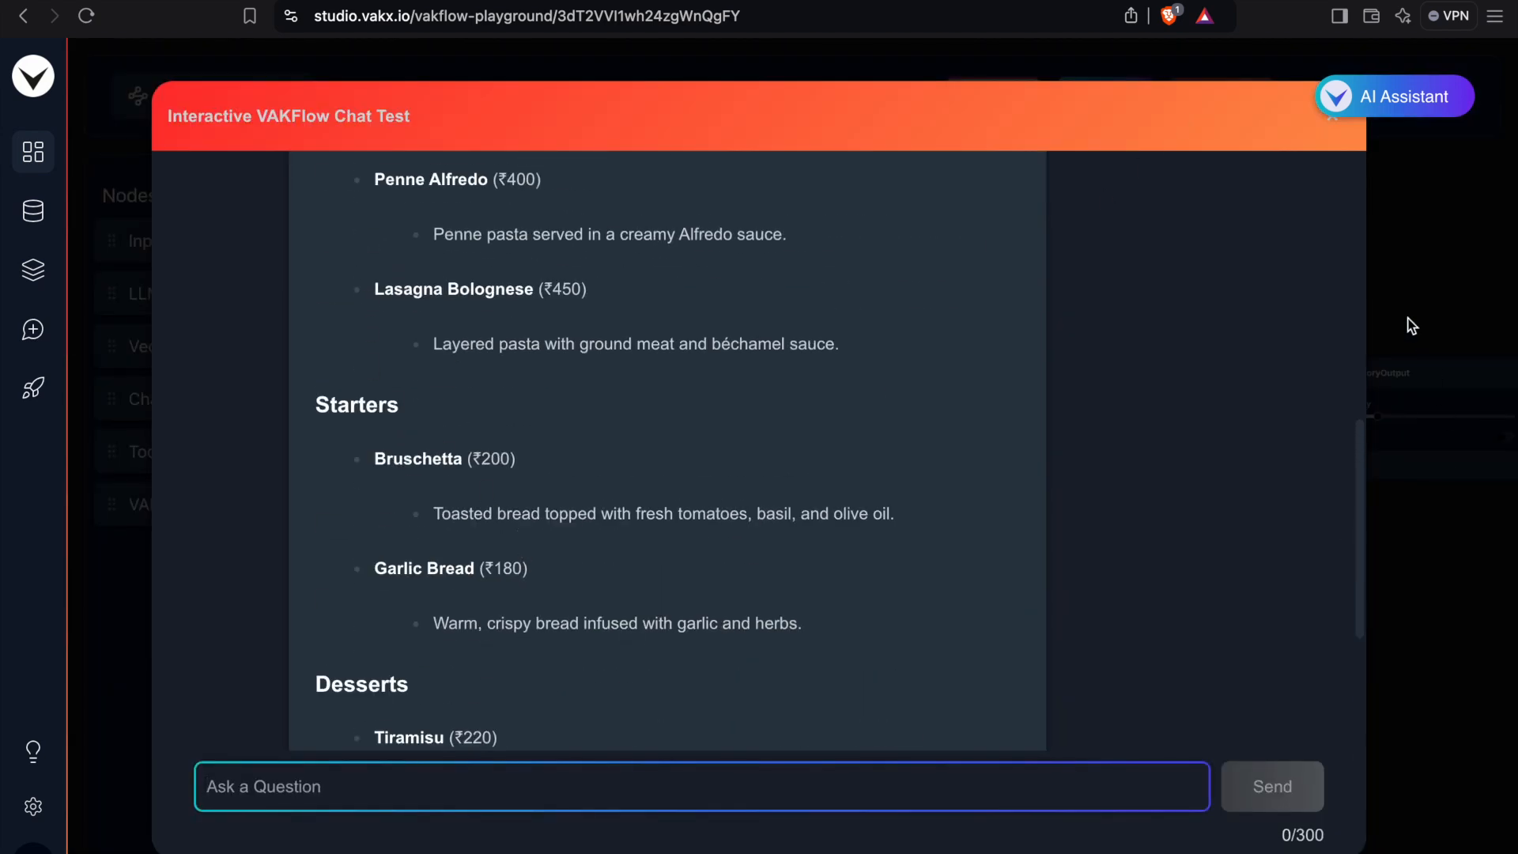
click(1333, 118)
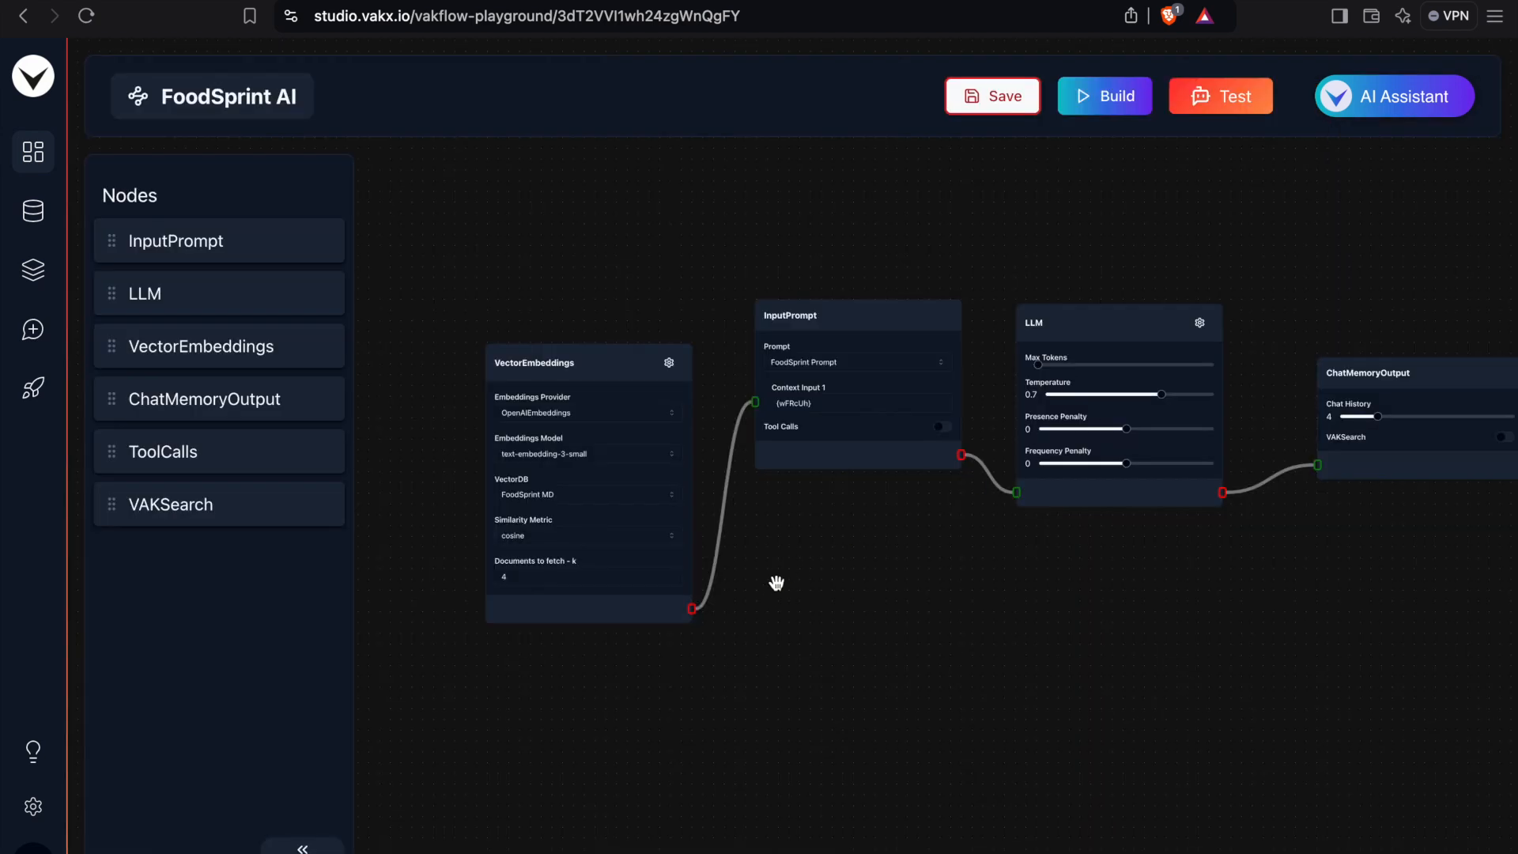
- Open the Documents to fetch - k value of the VectorEmbeddings node for editing
scroll(525, 630, up, 5)
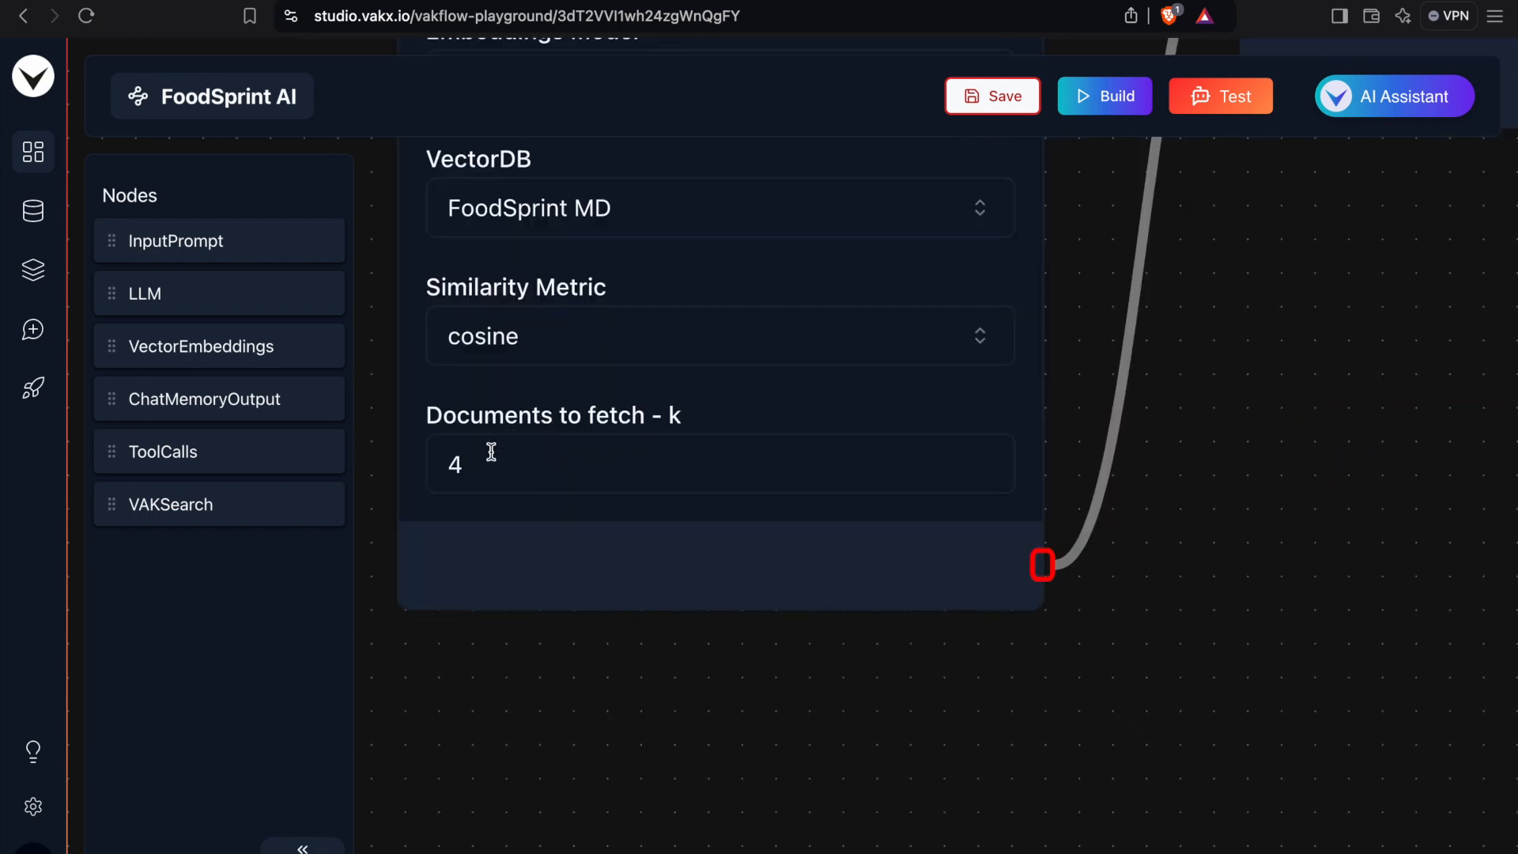
click(476, 473)
double_click(472, 472)
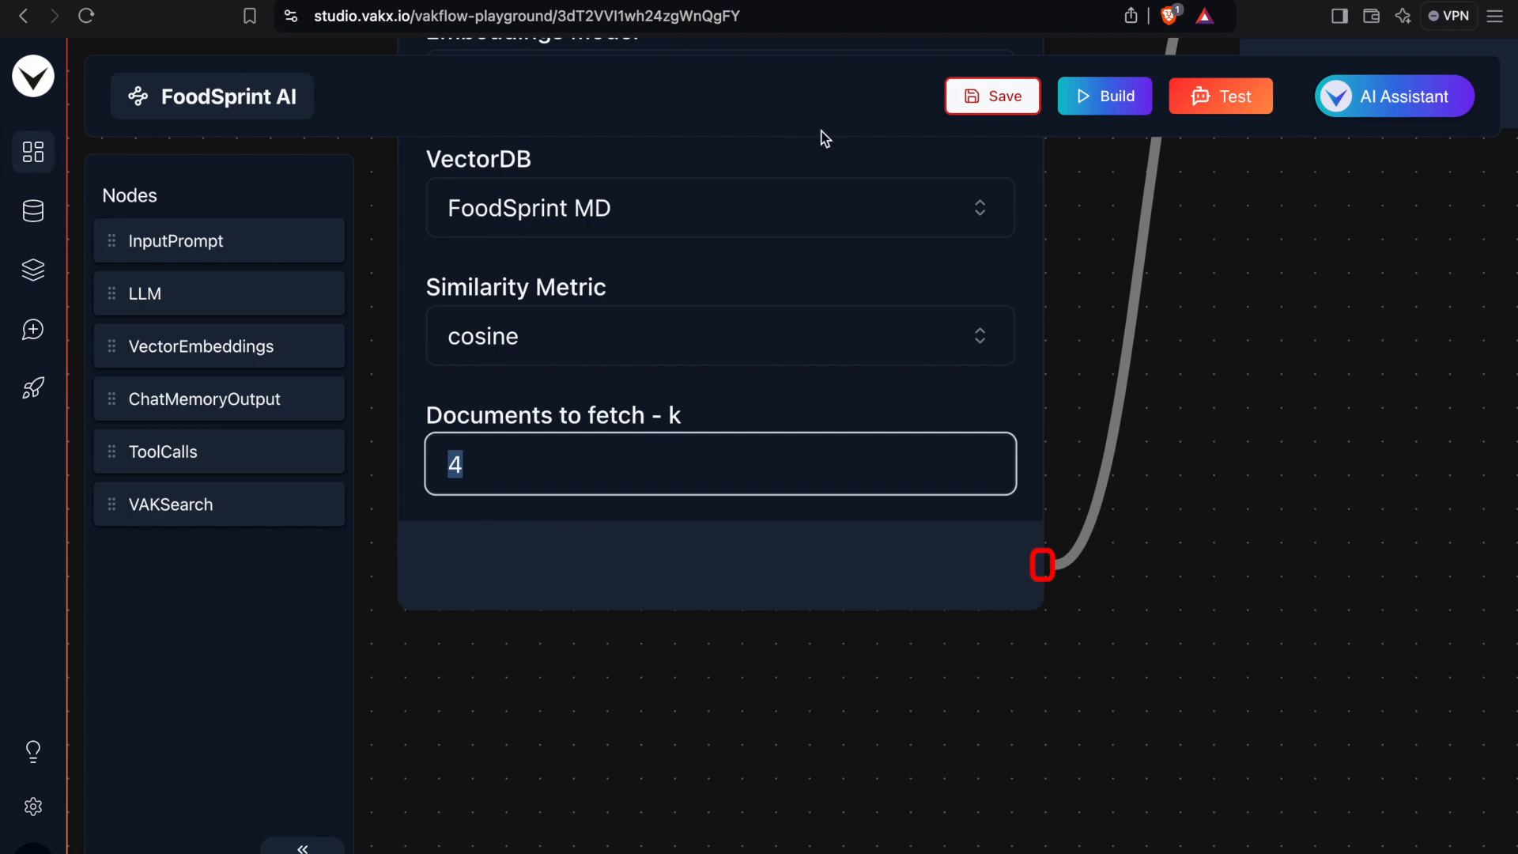
- Switch to the FoodSprint text file and examine its Food Delivery, Cuisines Offered and Delivery Time sections
click(876, 2)
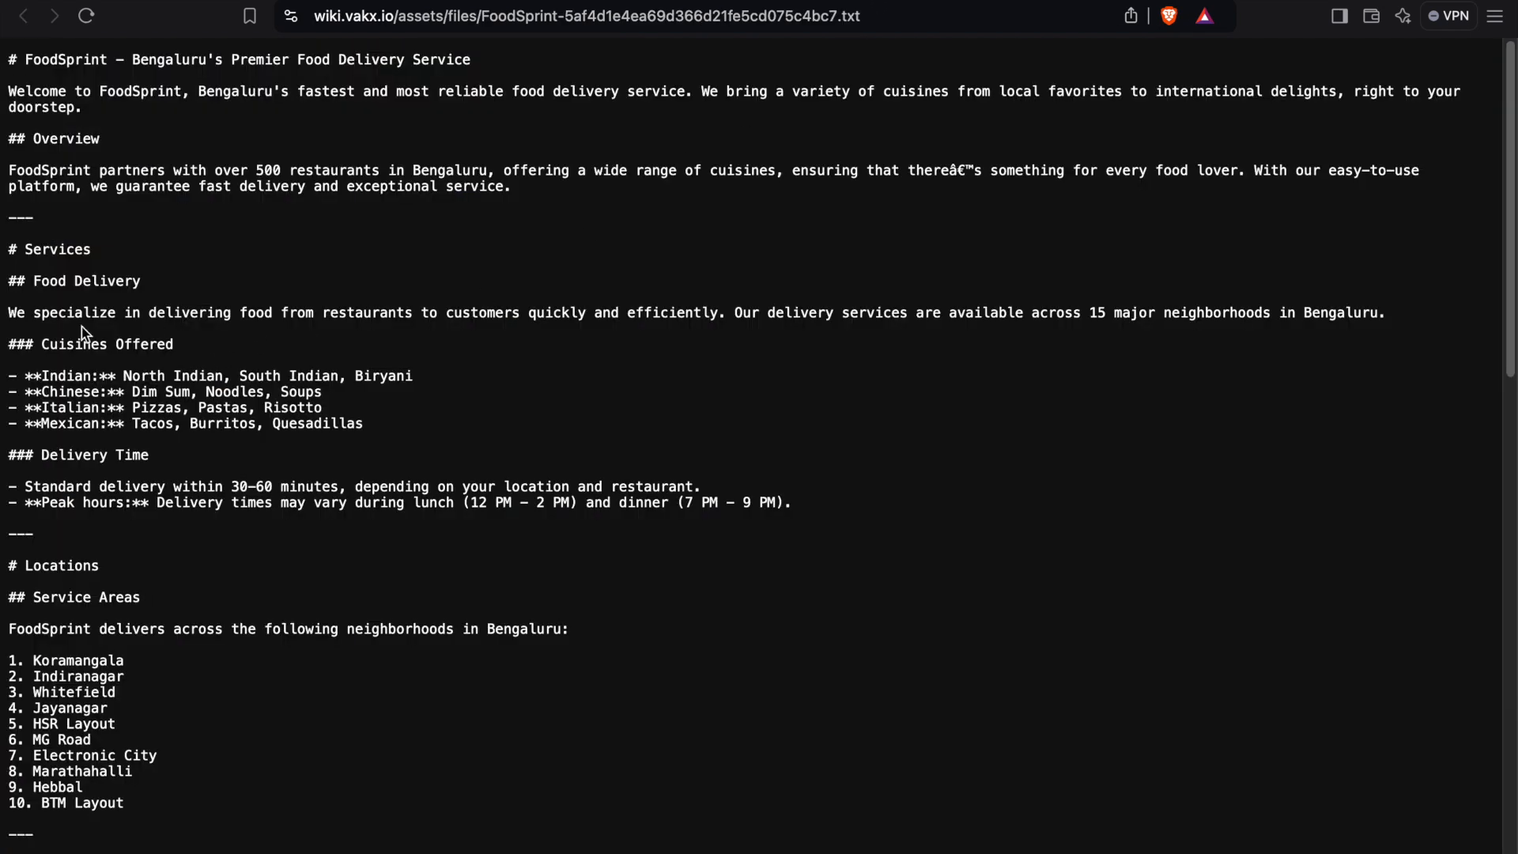
drag(32, 283, 6, 289)
drag(41, 340, 7, 349)
drag(41, 452, 6, 459)
drag(55, 544, 3, 367)
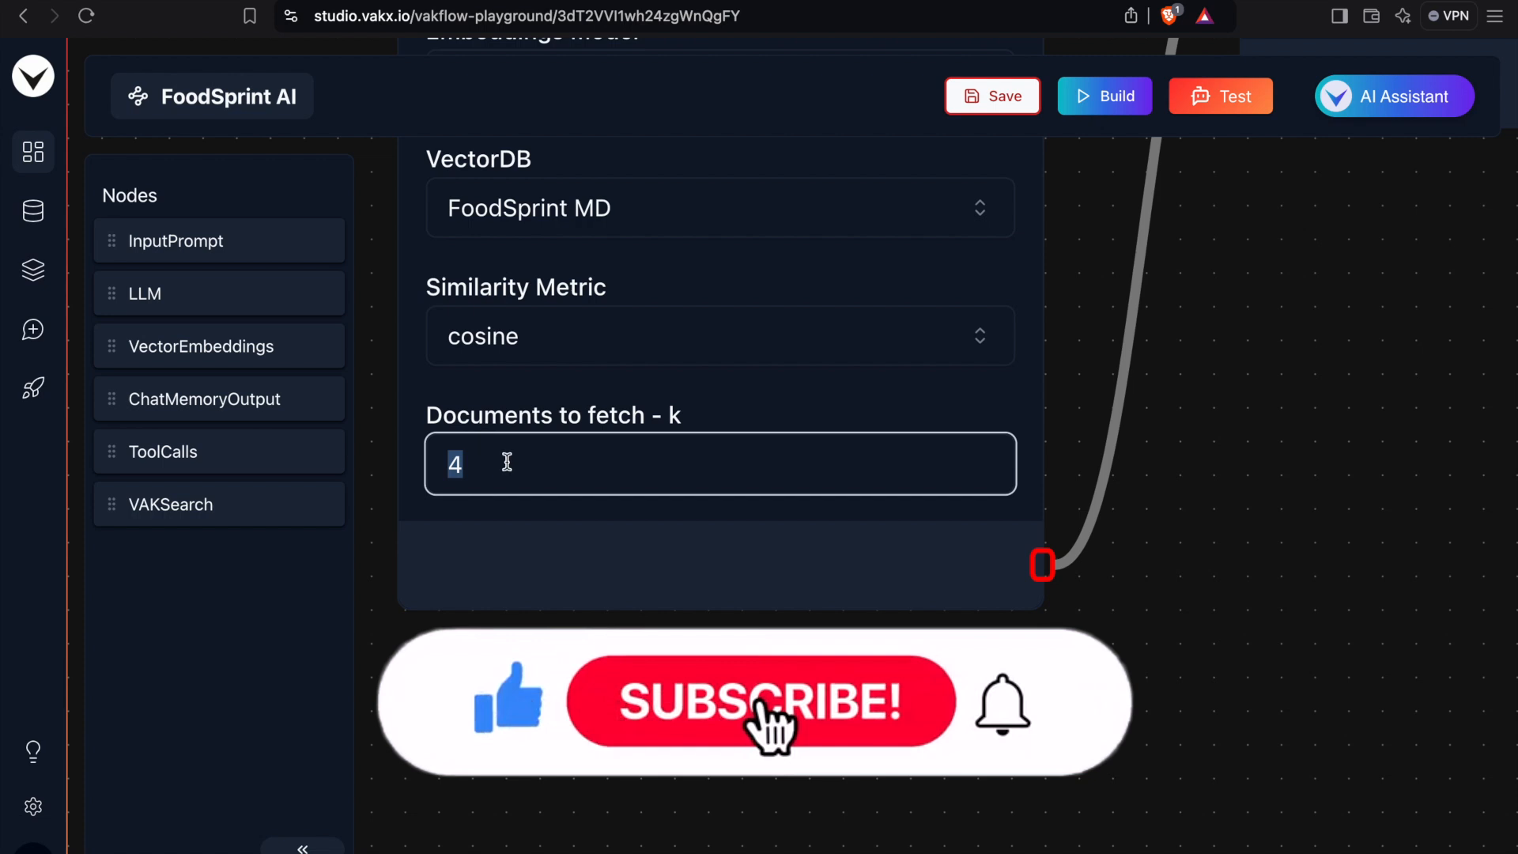
- Back in the flow, try 10 as the Documents to fetch - k value and return it to 4
text(10)
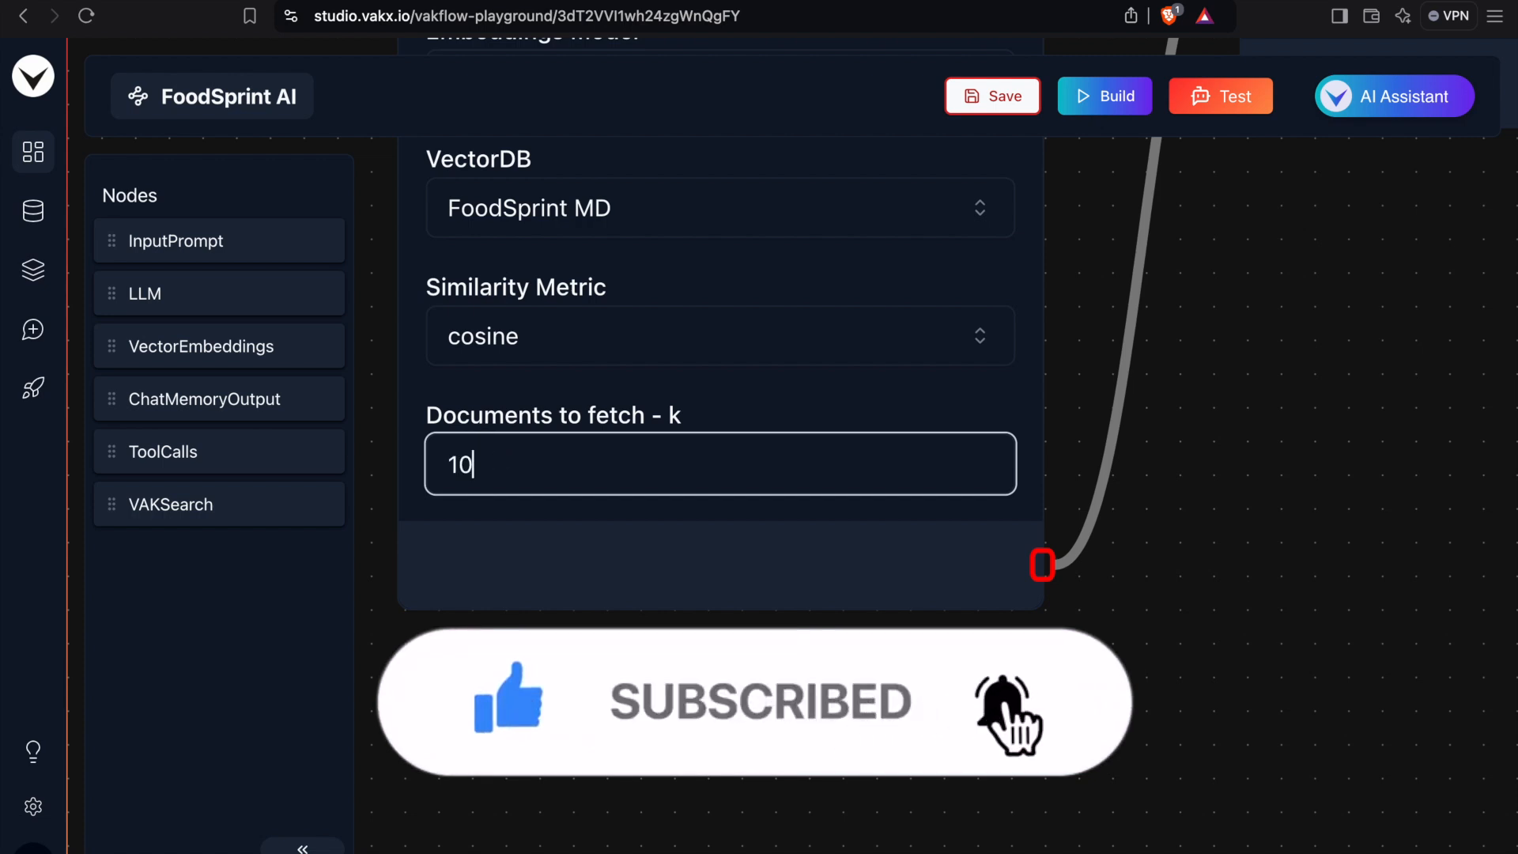
key(BackSpace)
key(BackSpace)
text(4)
click(866, 601)
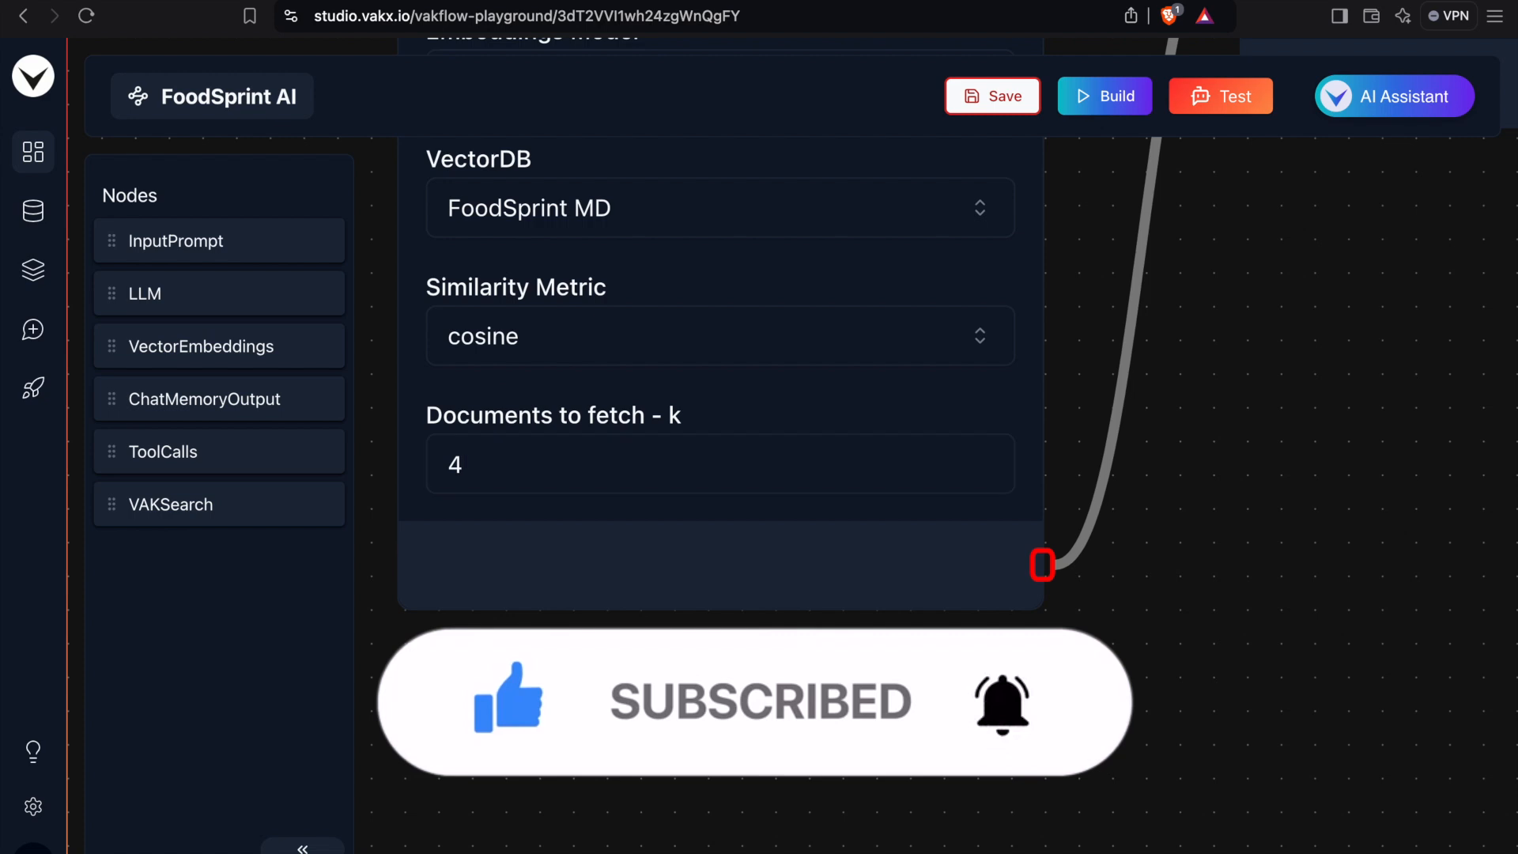
- Save the flow again and rebuild it with the current node settings
click(993, 96)
click(1086, 102)
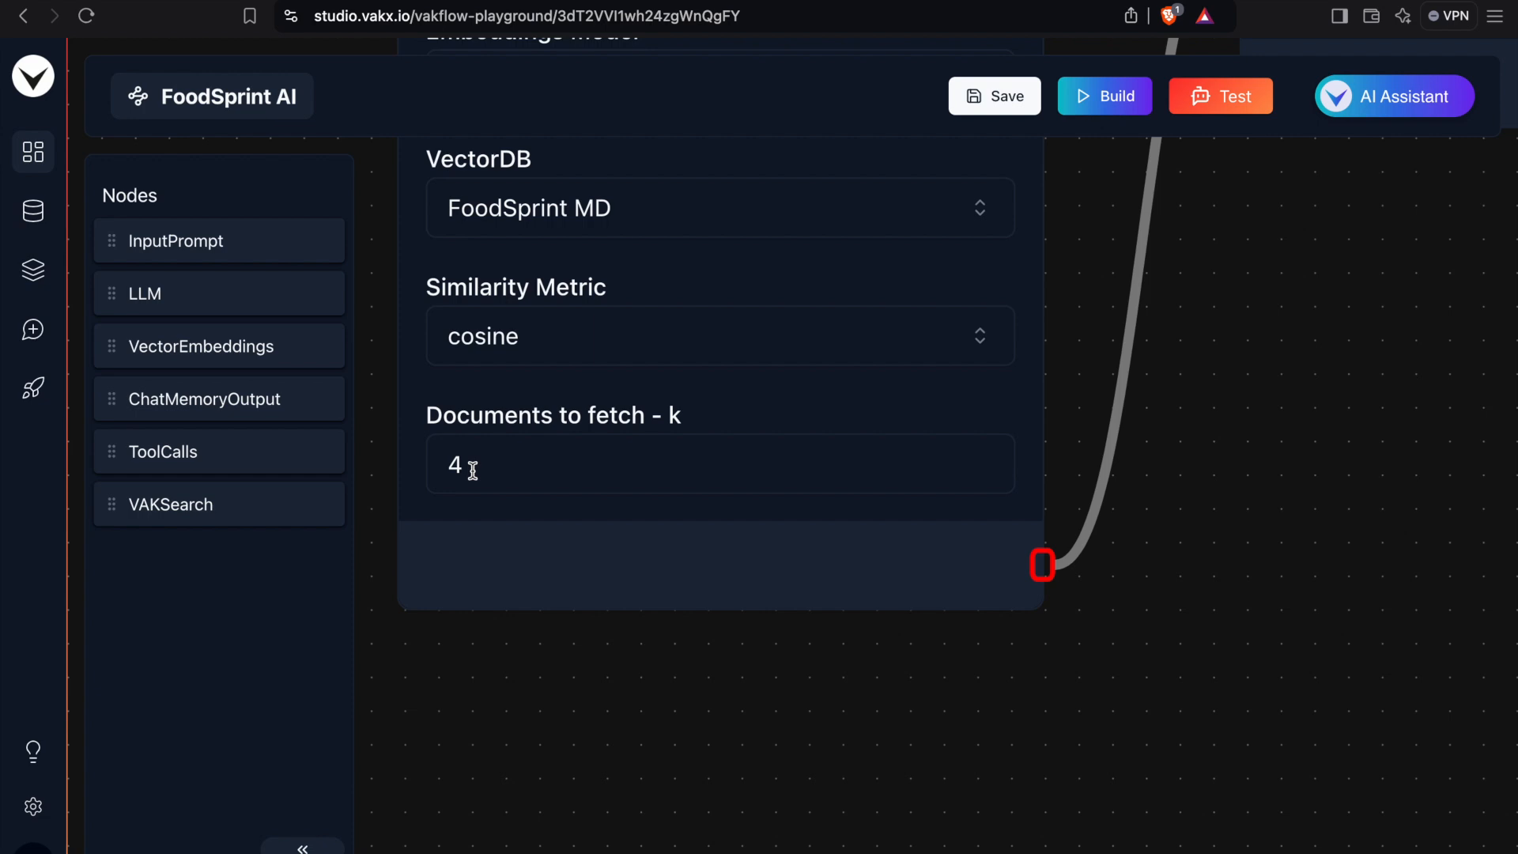
click(473, 471)
double_click(473, 472)
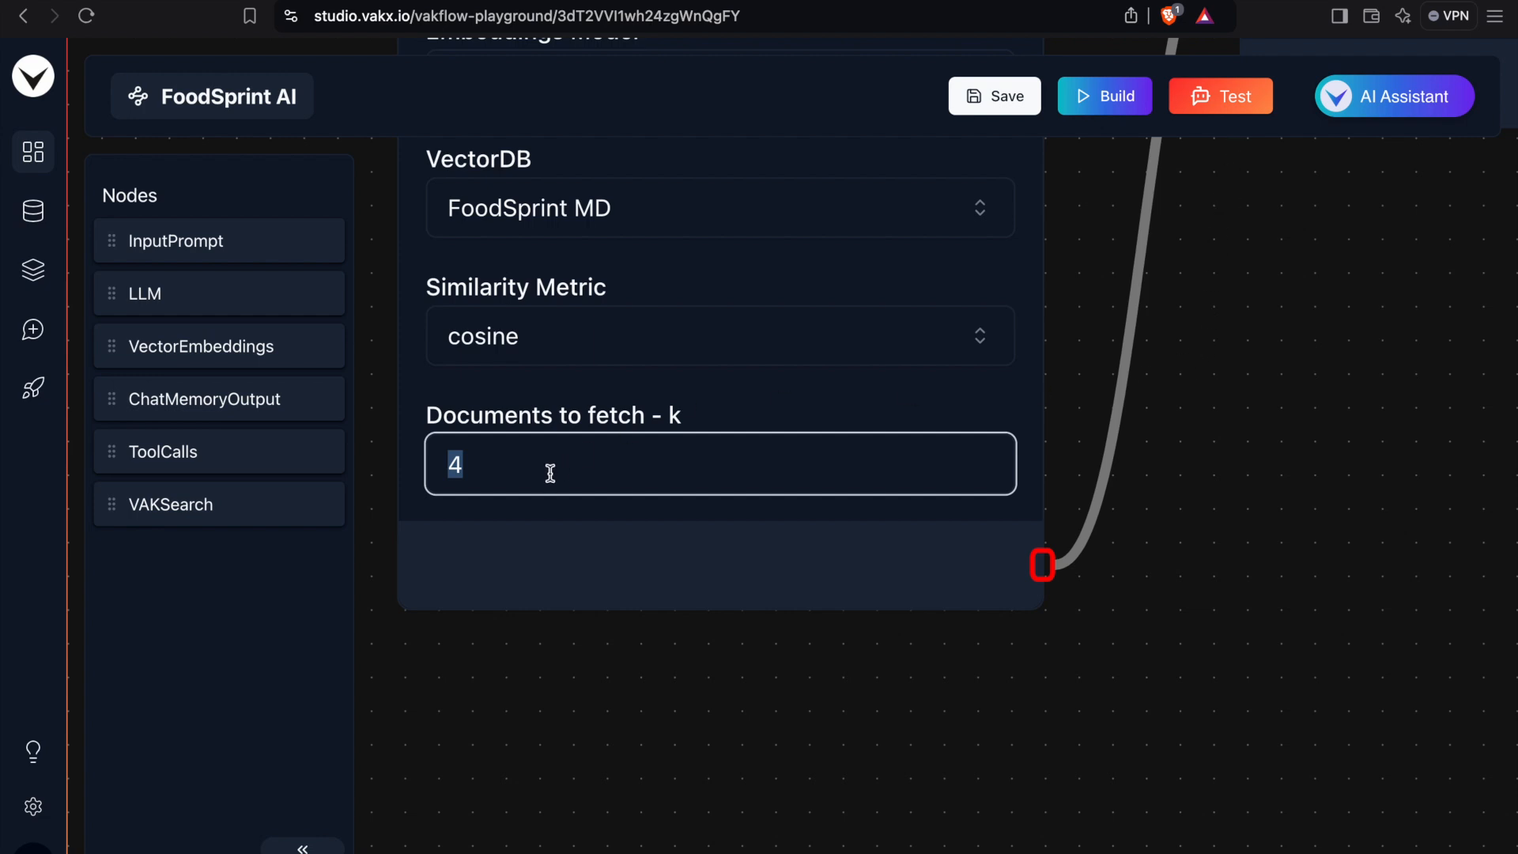
click(678, 716)
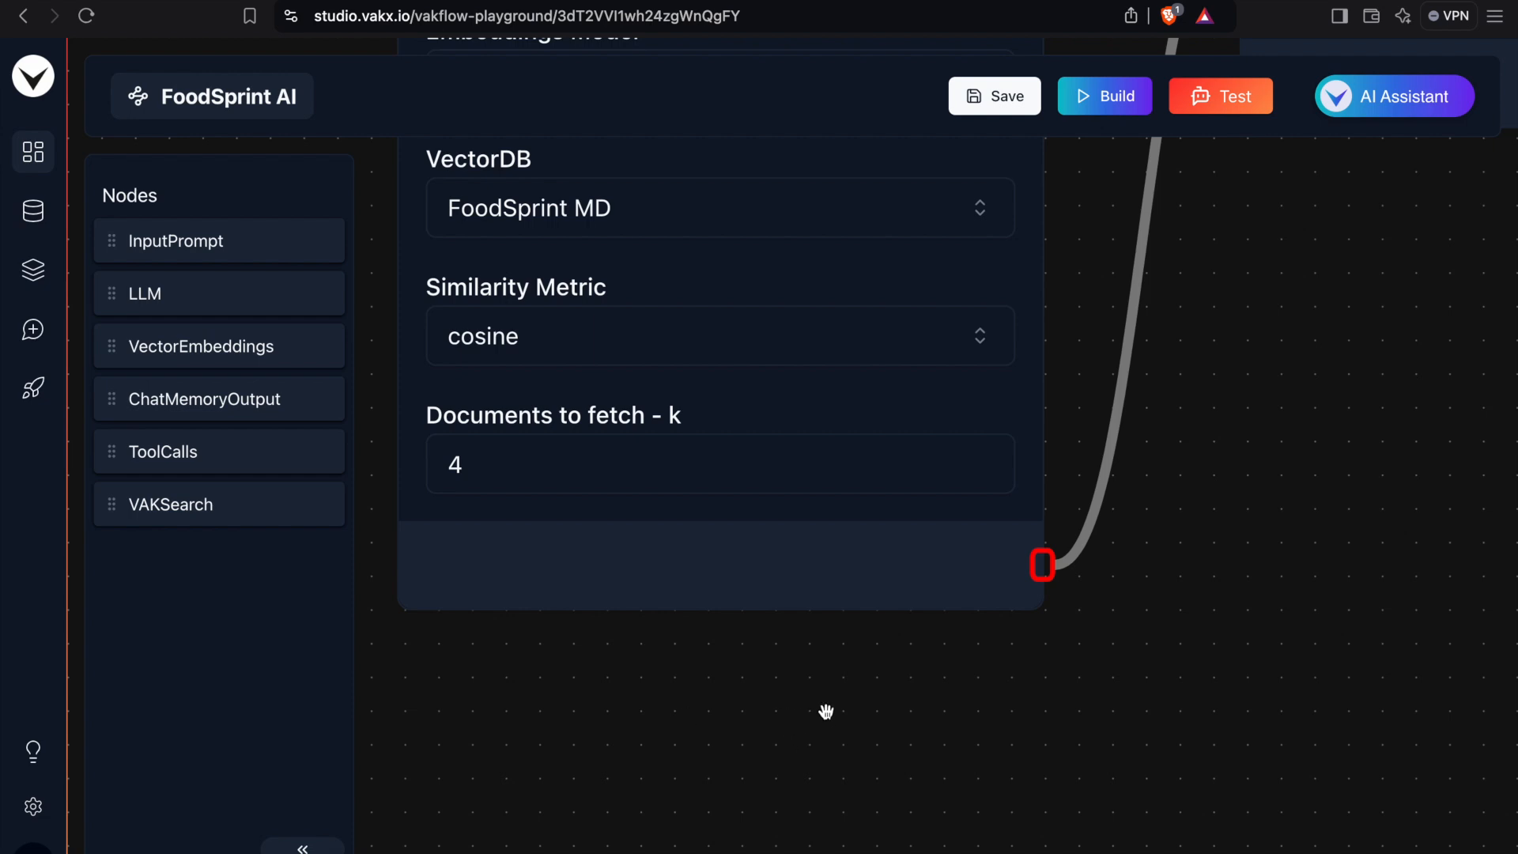
scroll(896, 704, down, 5)
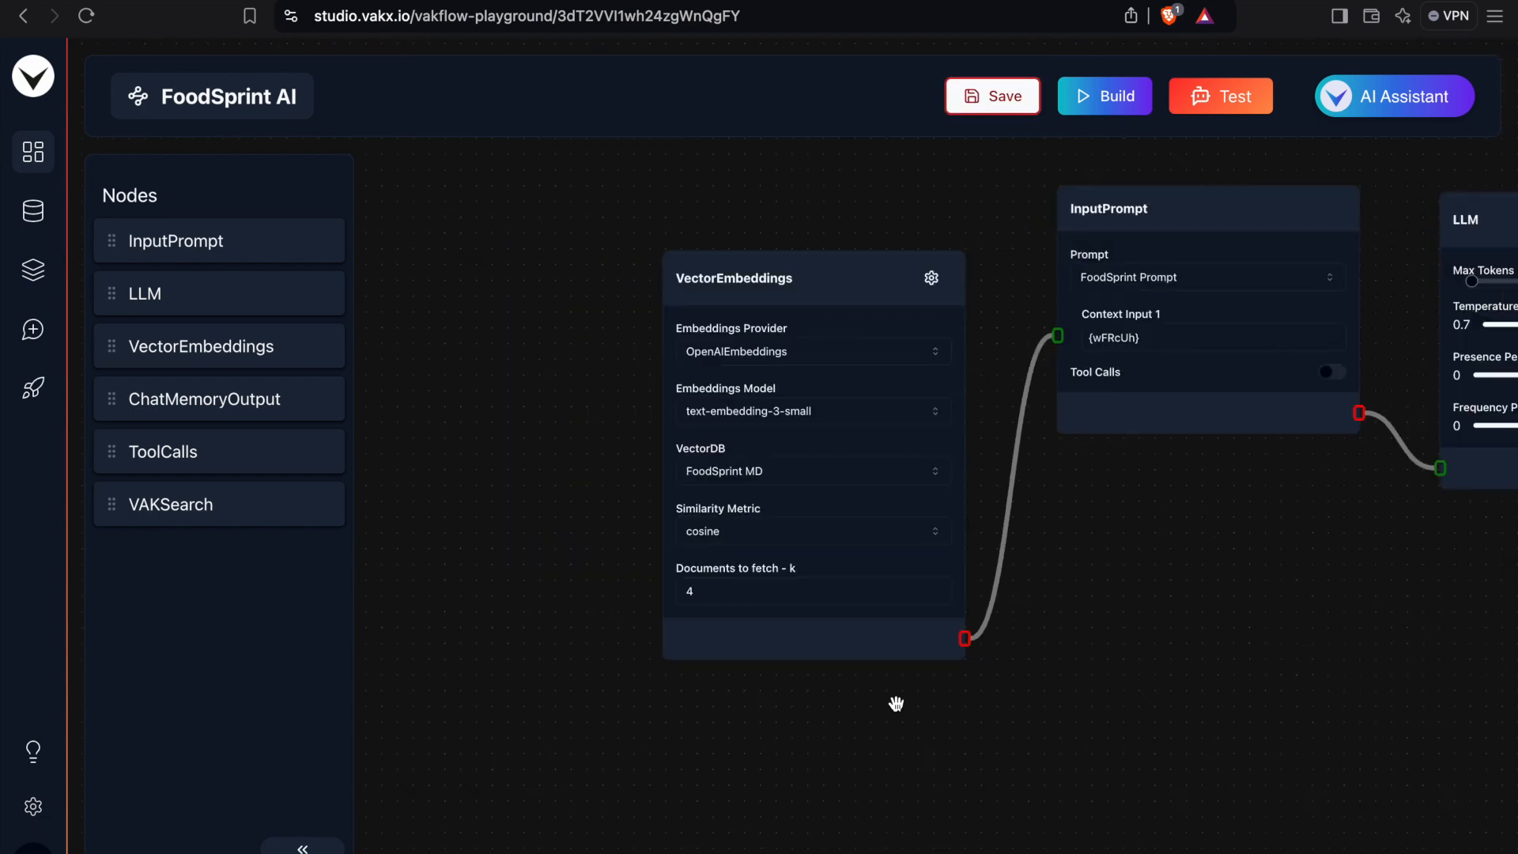
click(734, 601)
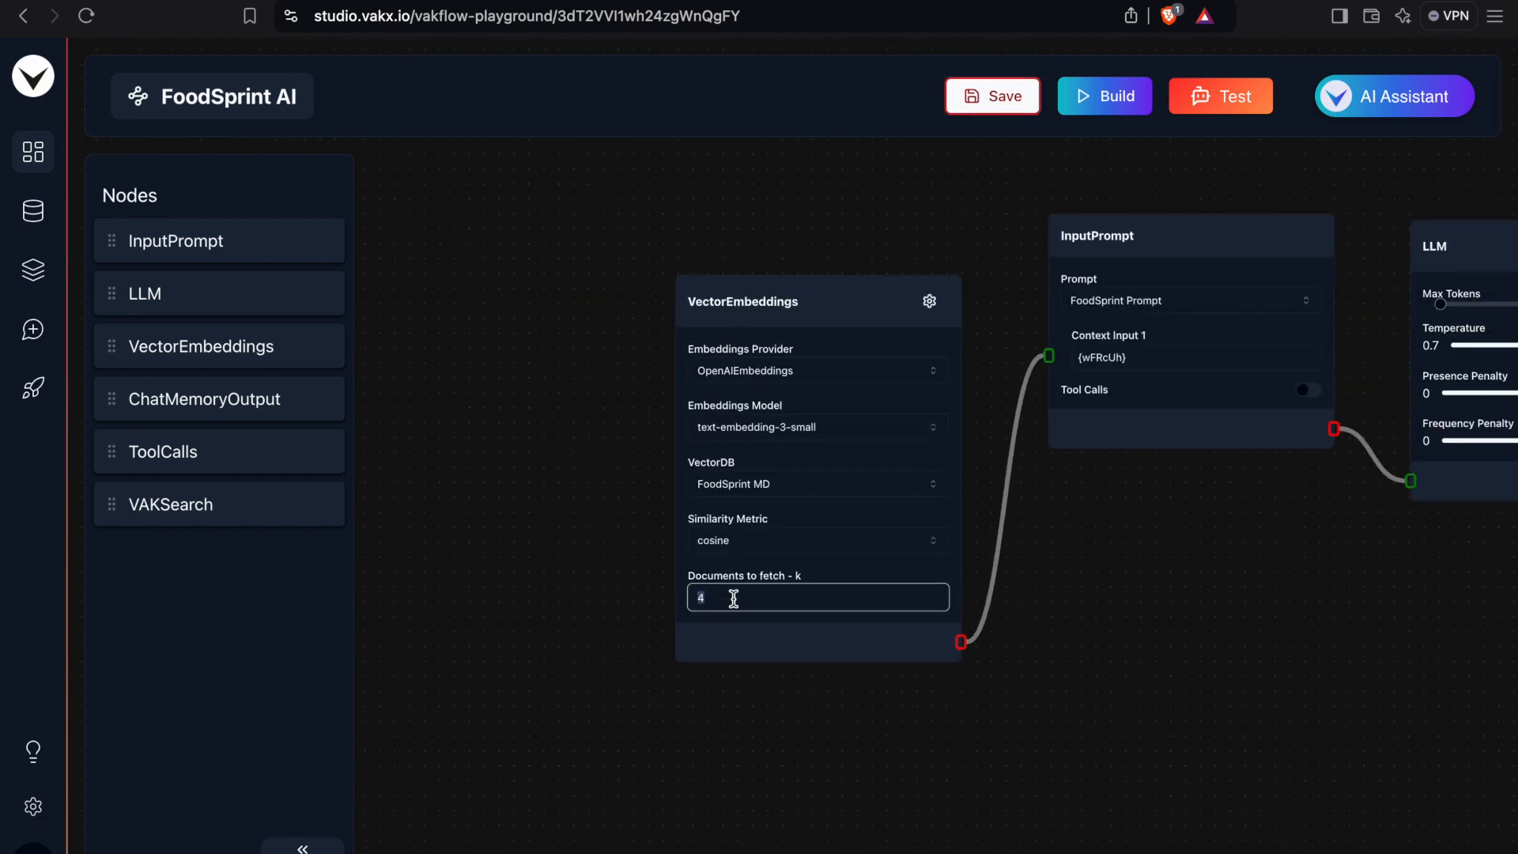
click(1242, 700)
drag(1253, 696, 952, 666)
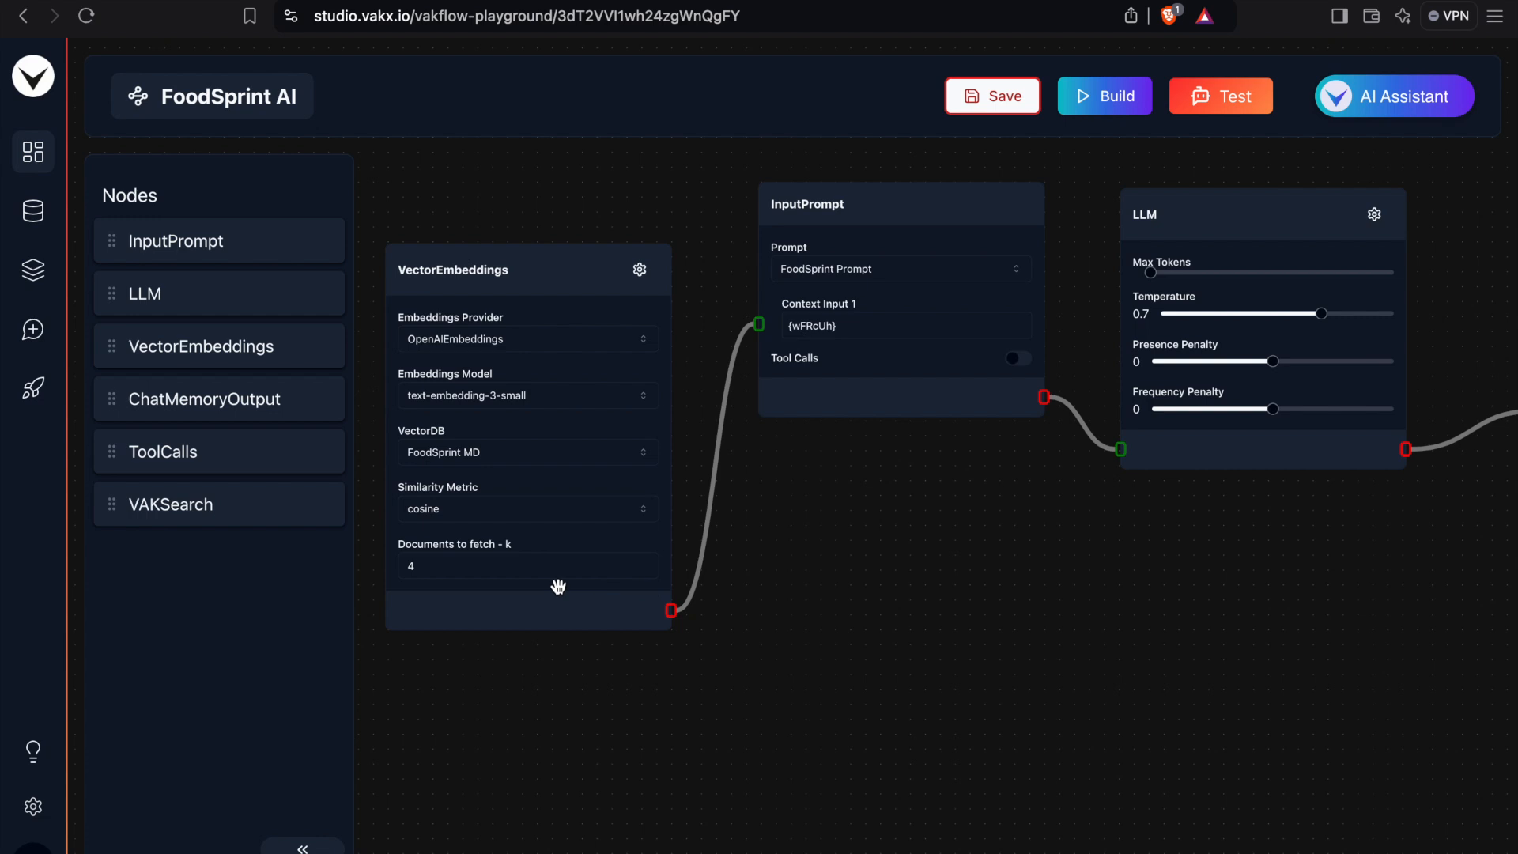
click(484, 568)
click(906, 609)
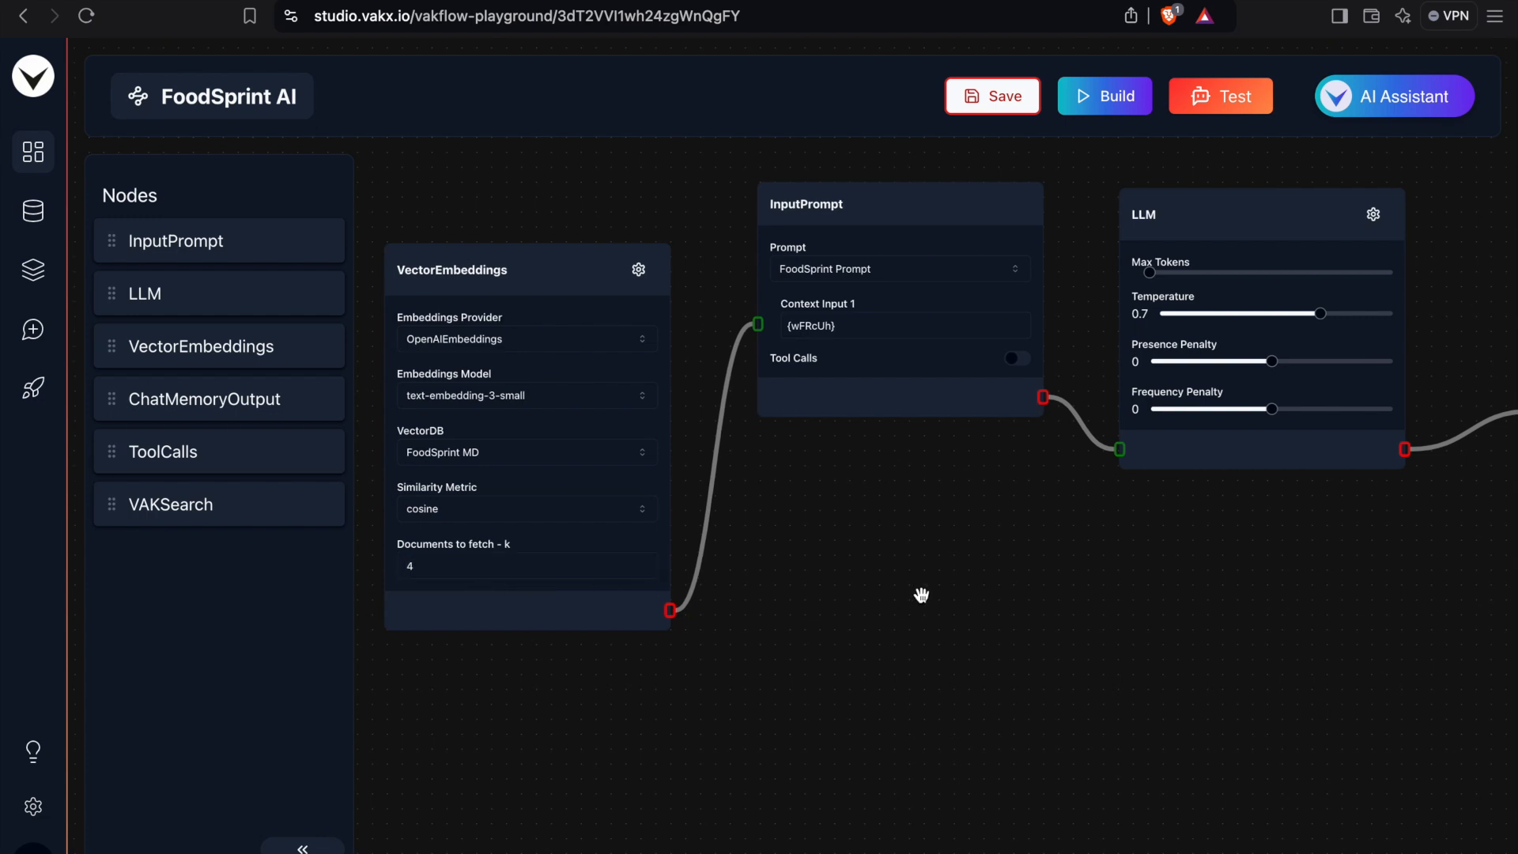
- Save and build the flow, and review the earlier greeting and Italian food conversation in its test chat
click(1003, 102)
click(1115, 98)
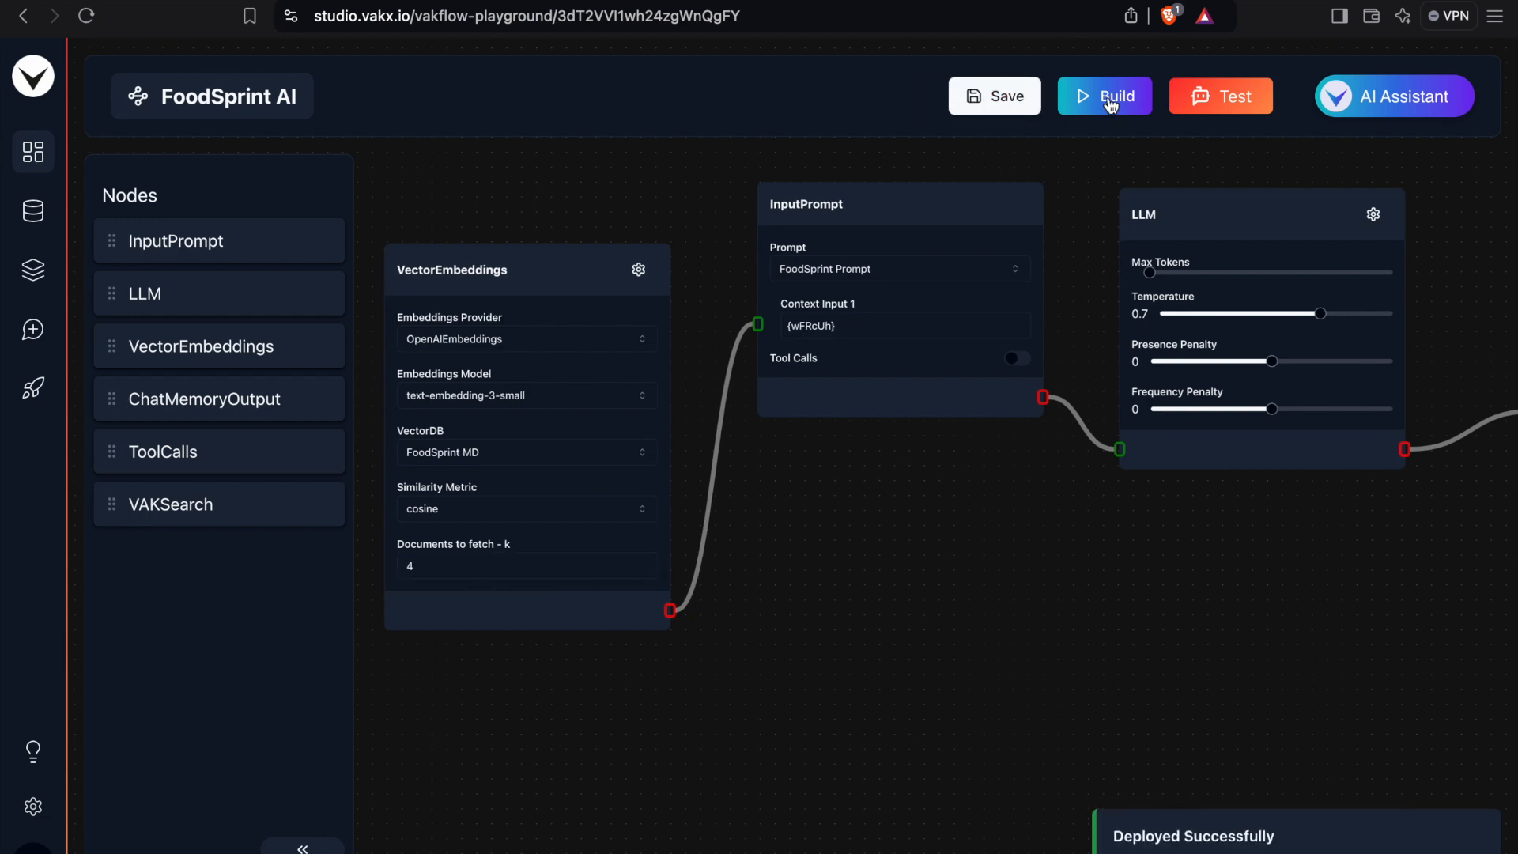
click(1240, 116)
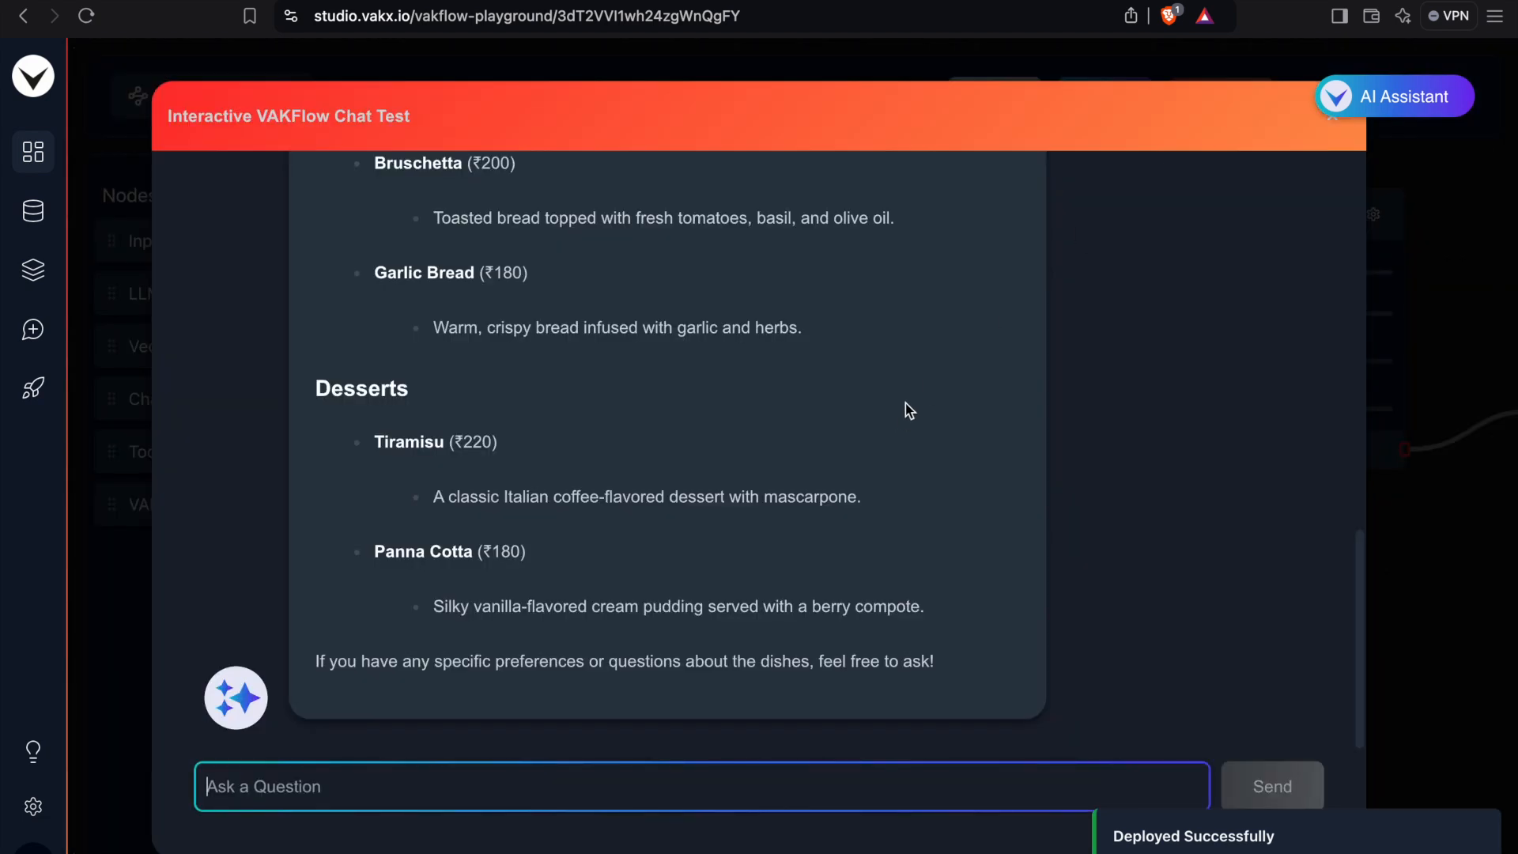
scroll(905, 404, up, 10)
scroll(905, 404, up, 4)
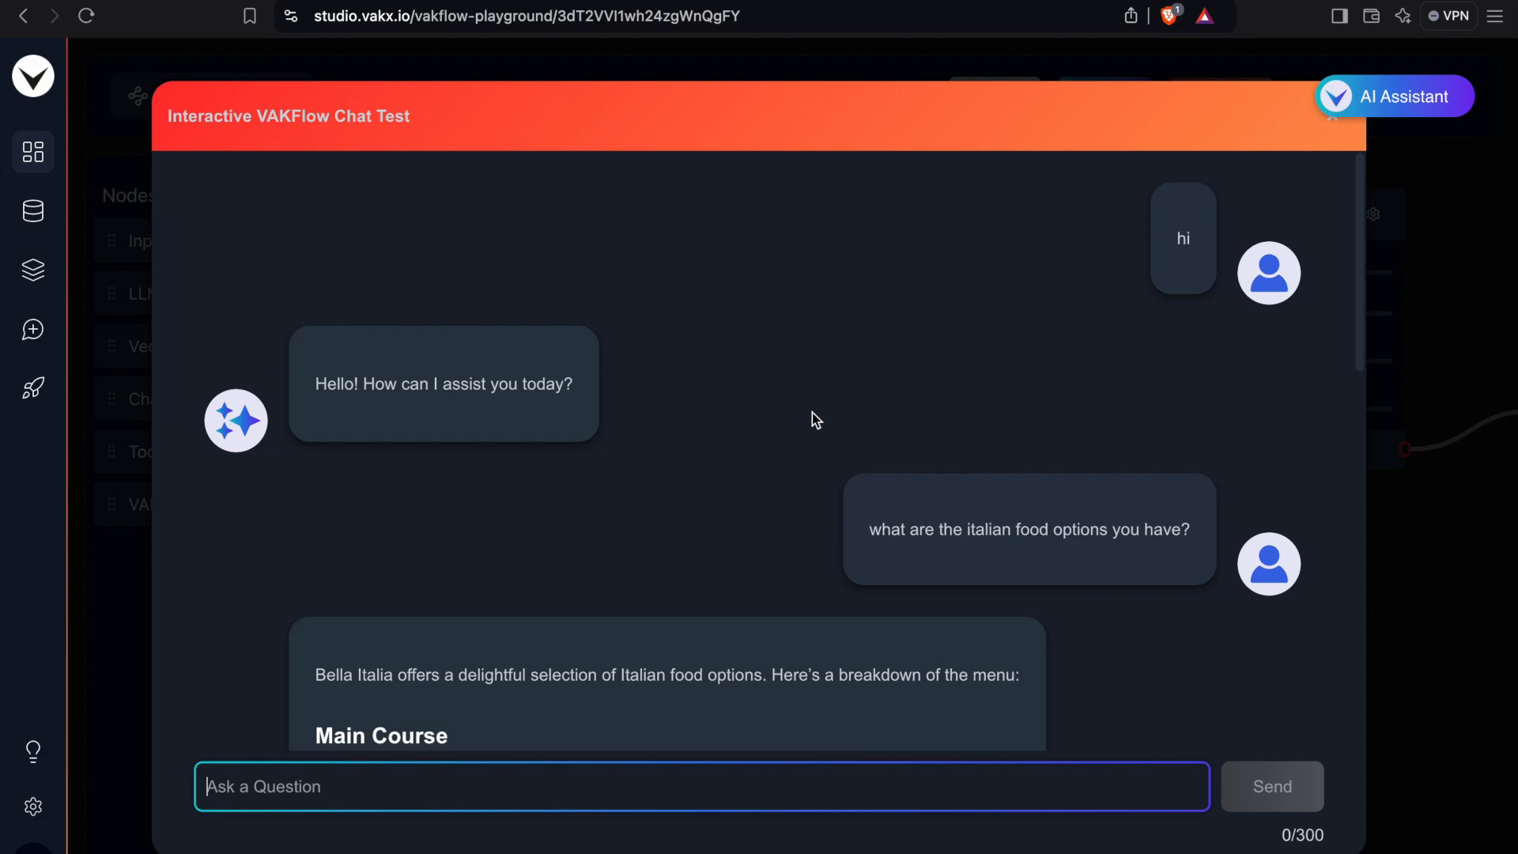
scroll(803, 591, down, 15)
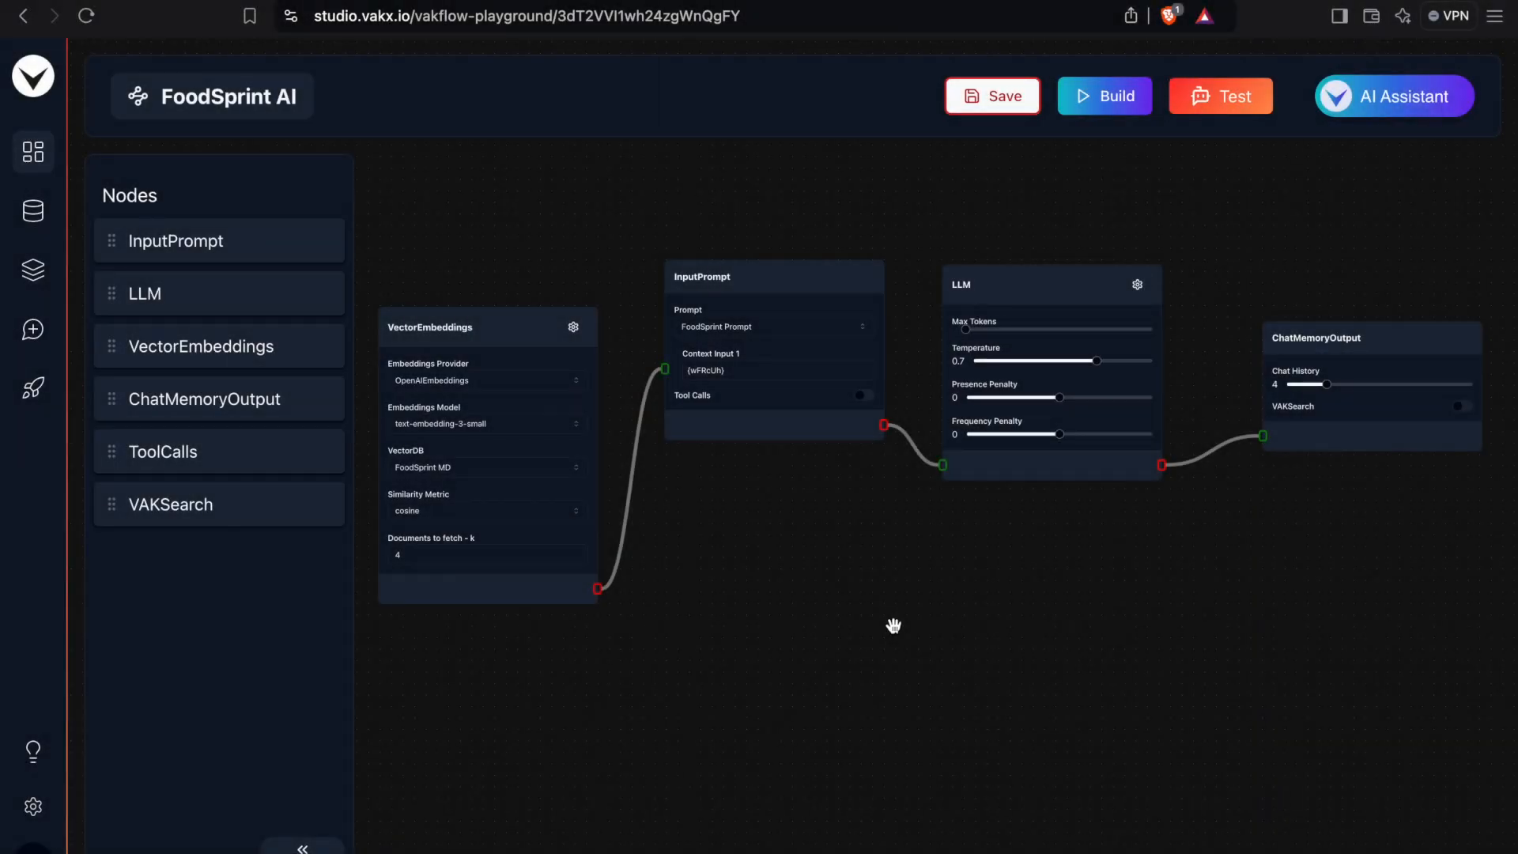
- Enable VAKSearch on the ChatMemoryOutput node
scroll(989, 569, right, 3)
scroll(989, 569, down, 1)
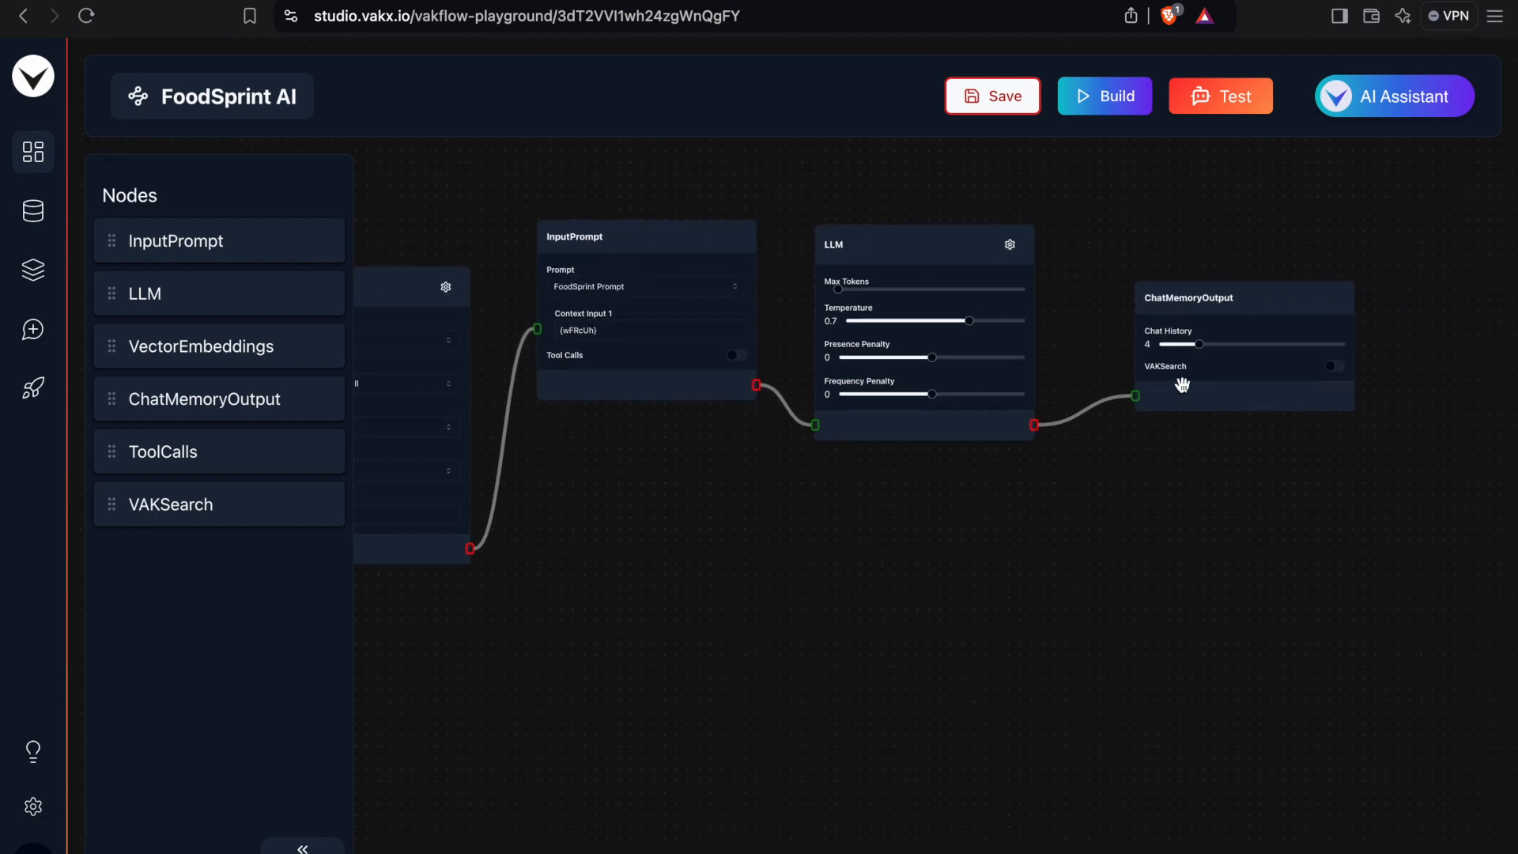
click(1333, 367)
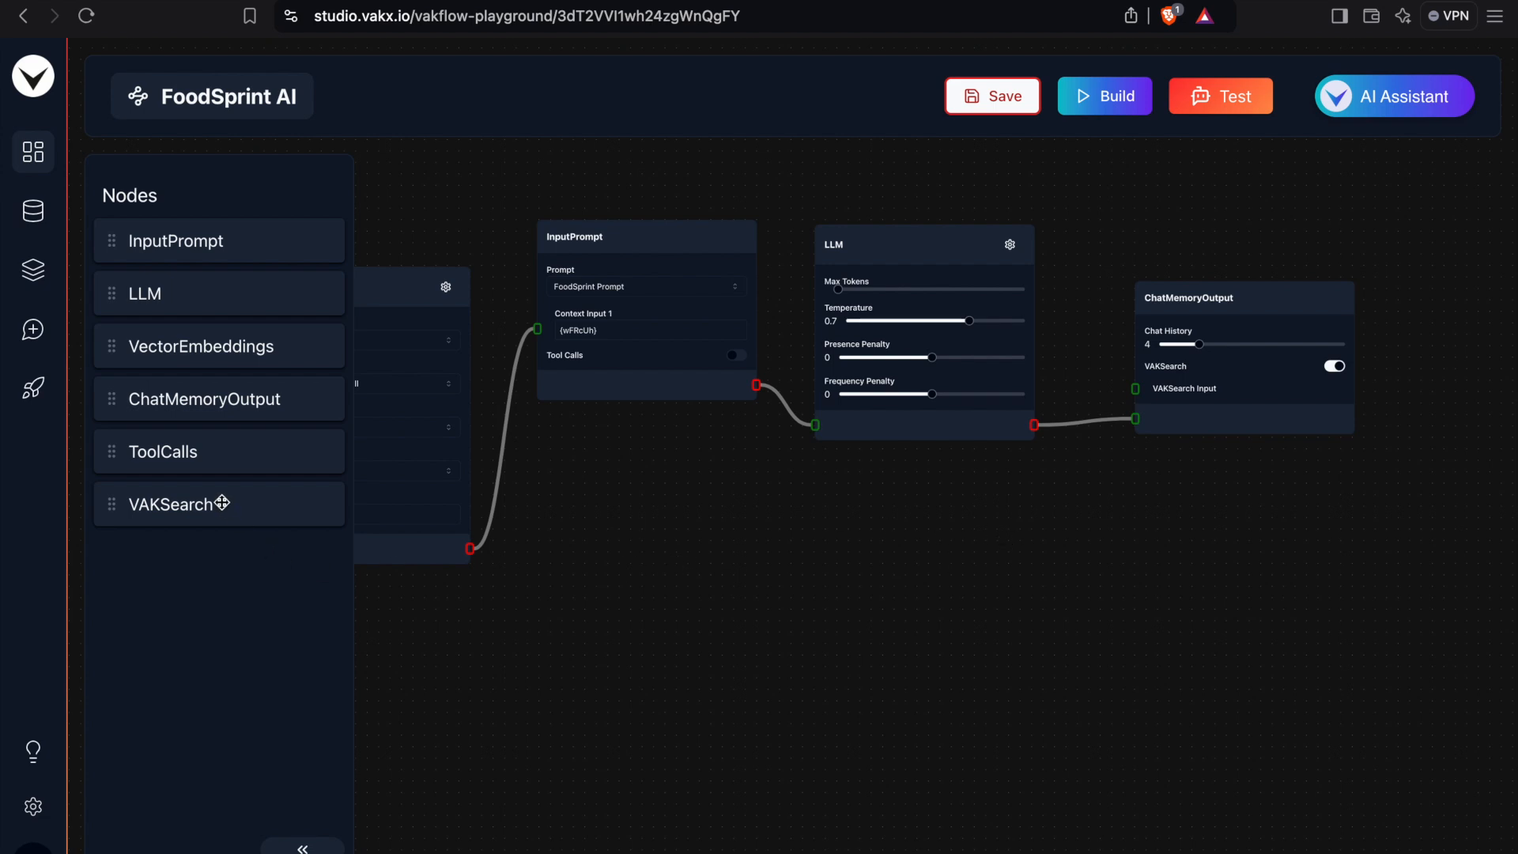
- Add a VAKSearch node below the LLM node and connect its output to the VAKSearch Input of ChatMemoryOutput
drag(218, 504, 922, 498)
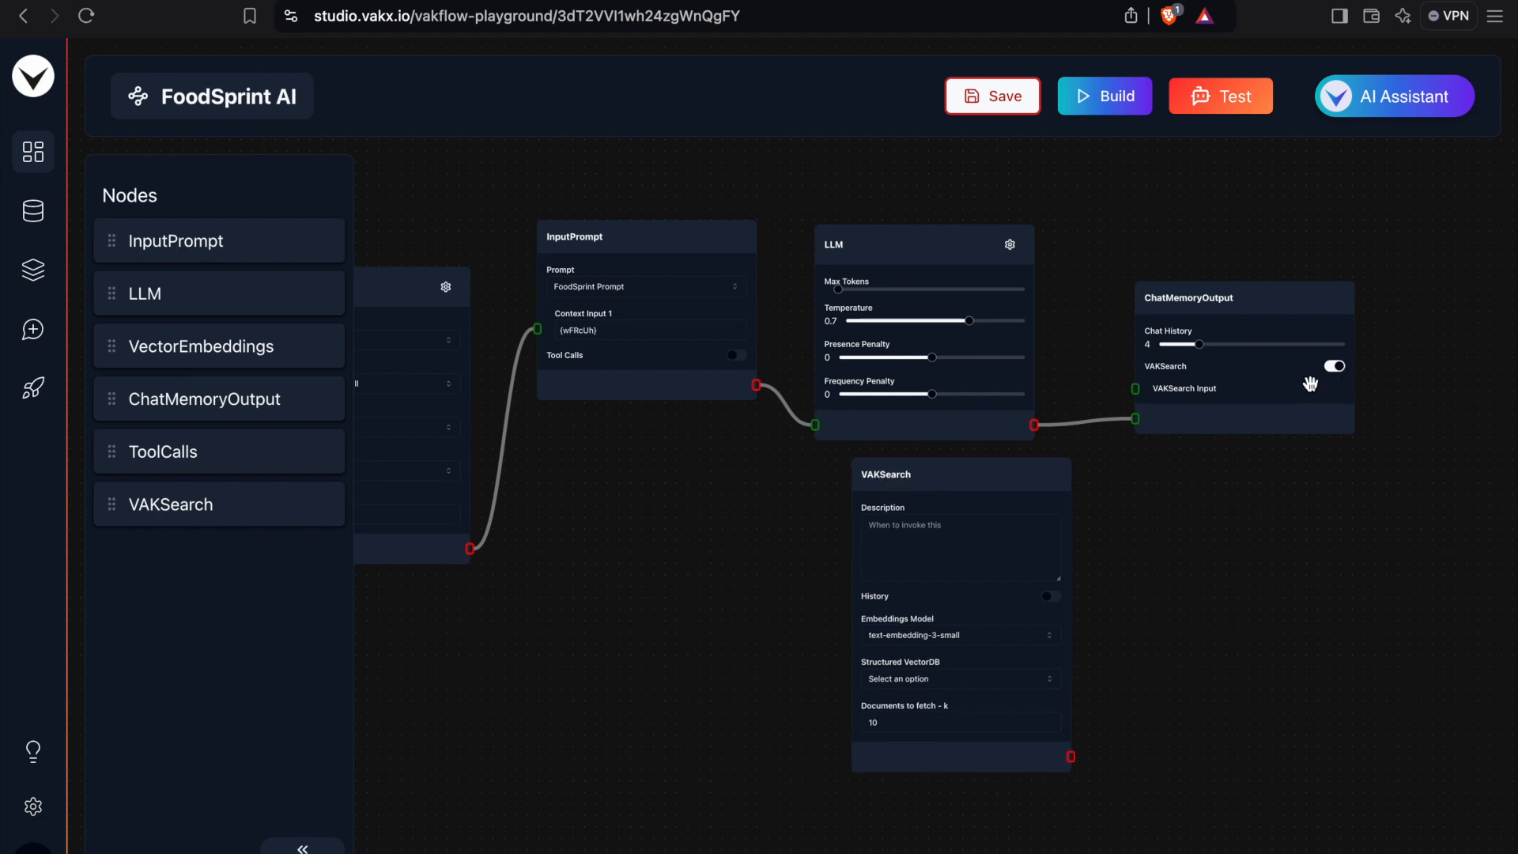
drag(1009, 495, 943, 492)
drag(1004, 753, 1135, 388)
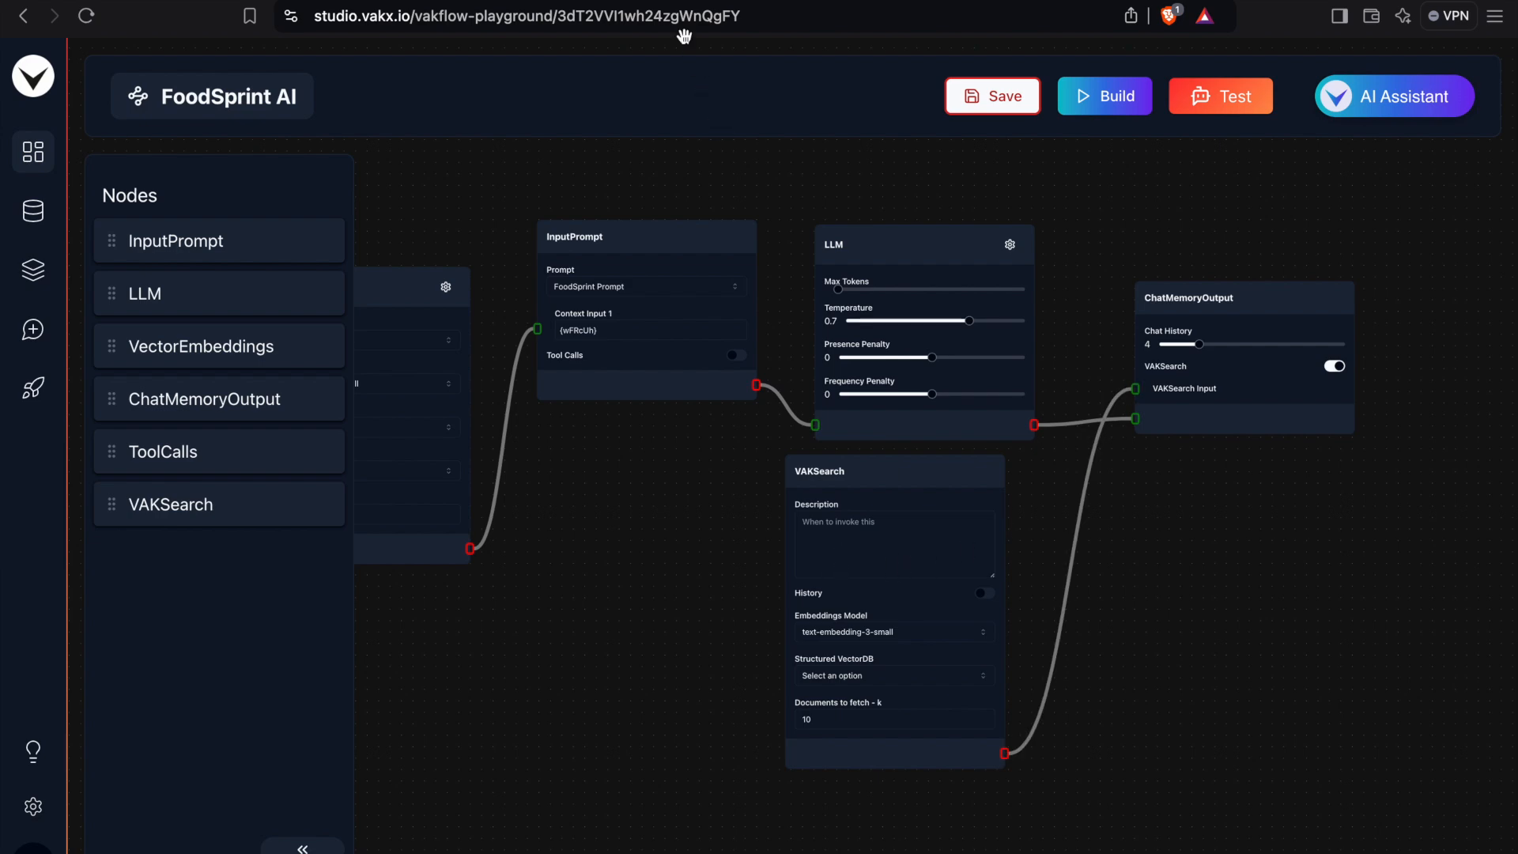
- Switch to the VAKX wiki's Basic AI Agent Tutorial and copy the VAKSearch description line given in Step 8
click(699, 2)
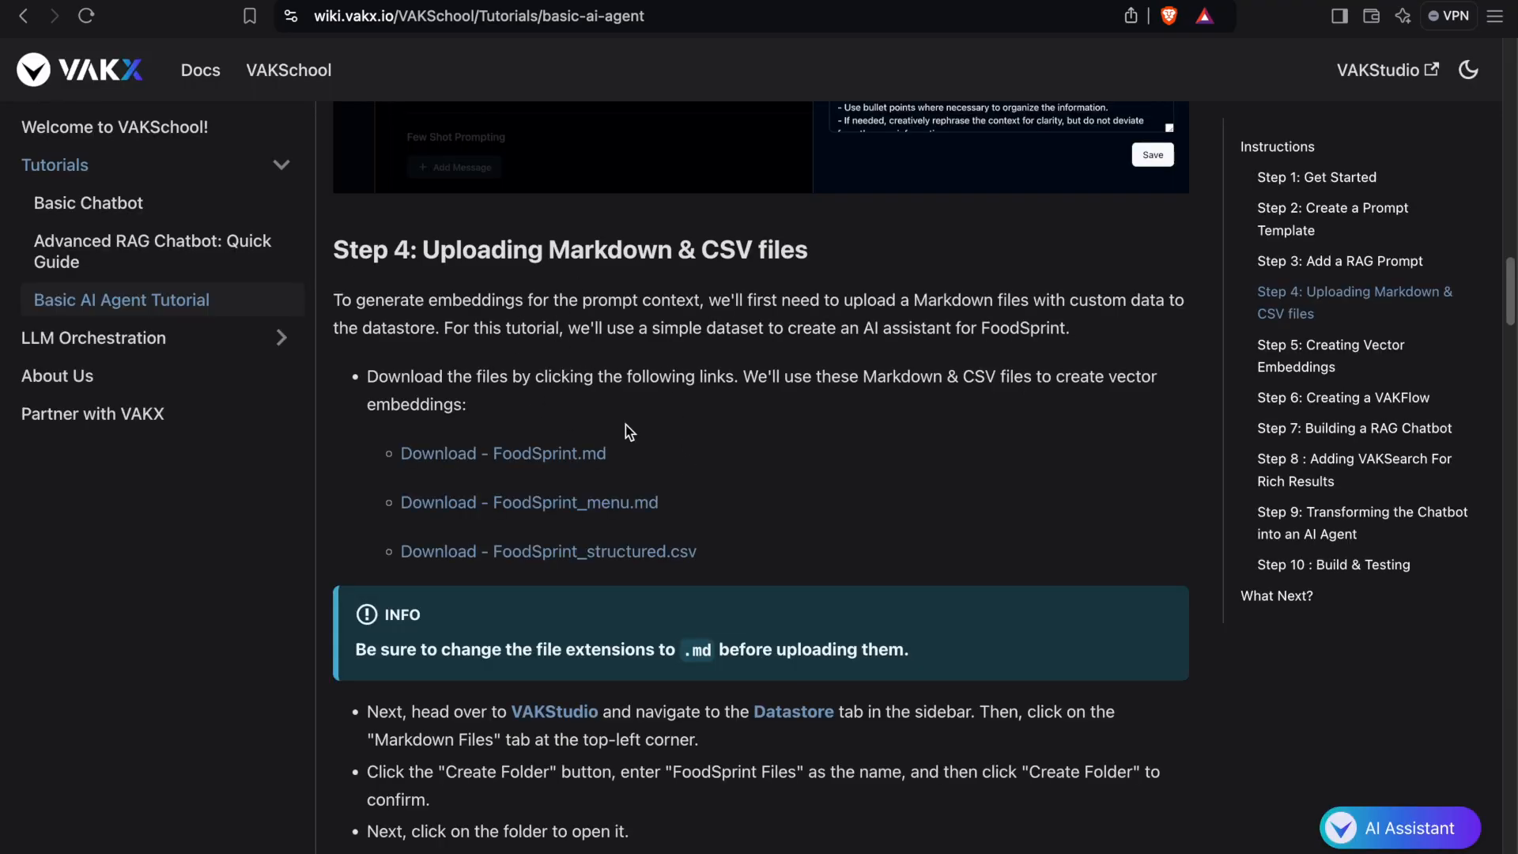
scroll(756, 479, down, 18)
scroll(771, 548, down, 15)
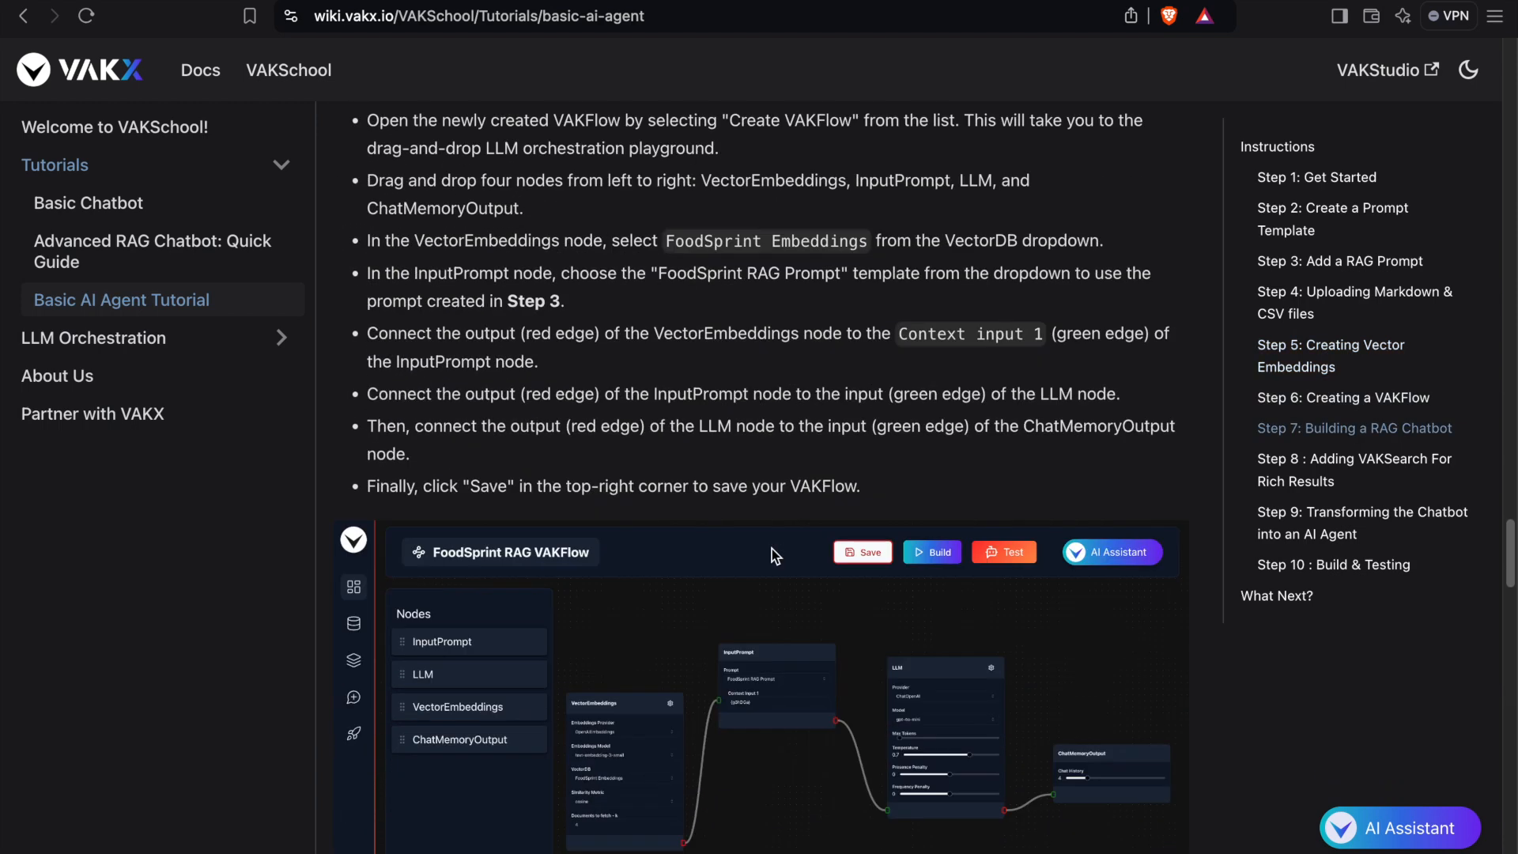
scroll(772, 549, down, 8)
scroll(771, 549, down, 2)
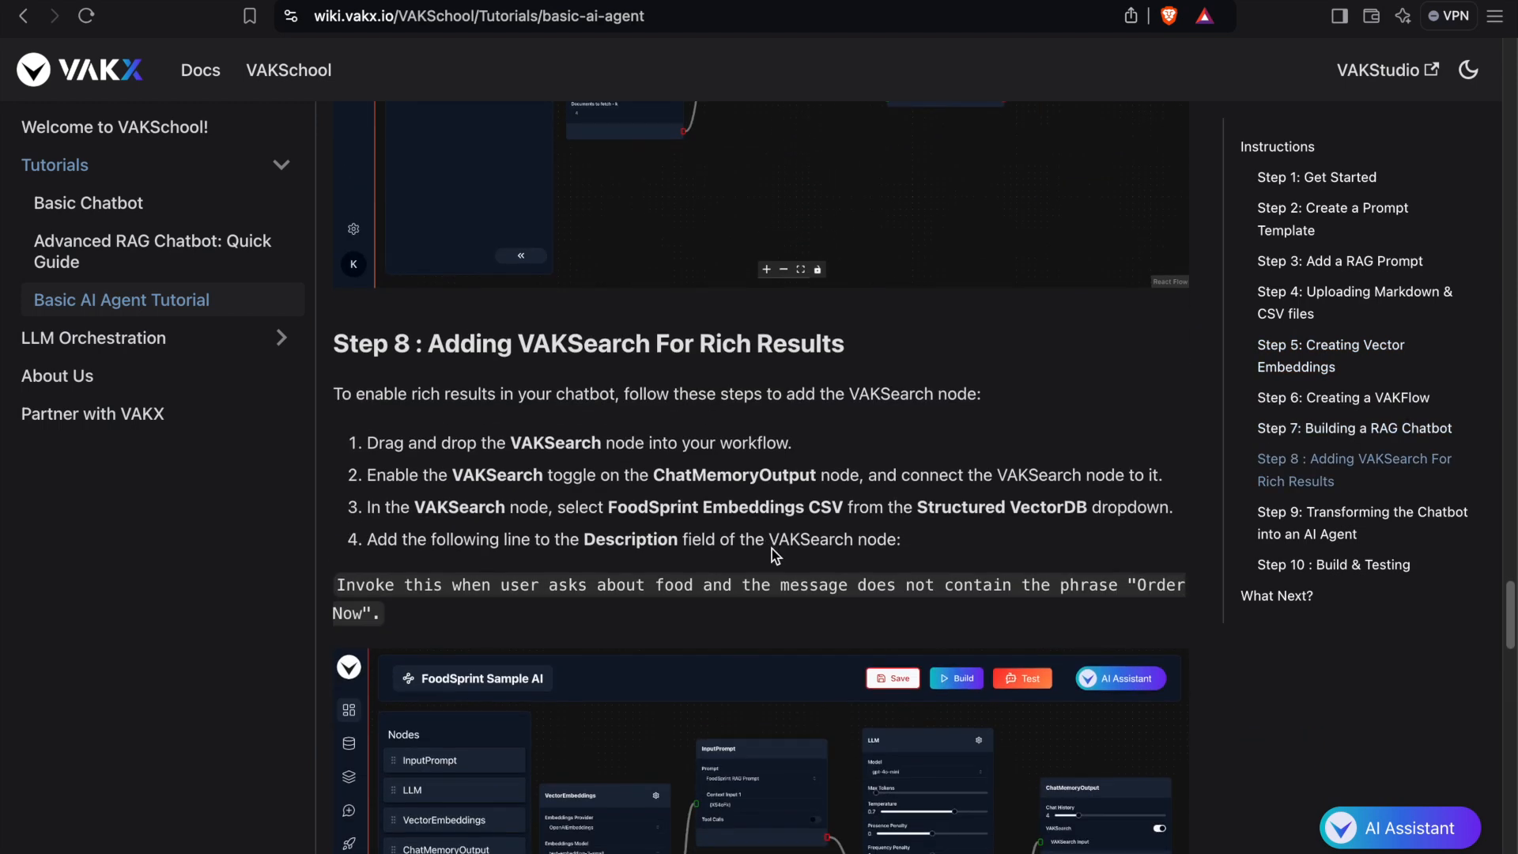
drag(428, 296, 847, 295)
click(340, 294)
drag(340, 294, 411, 294)
click(431, 530)
scroll(411, 522, down, 1)
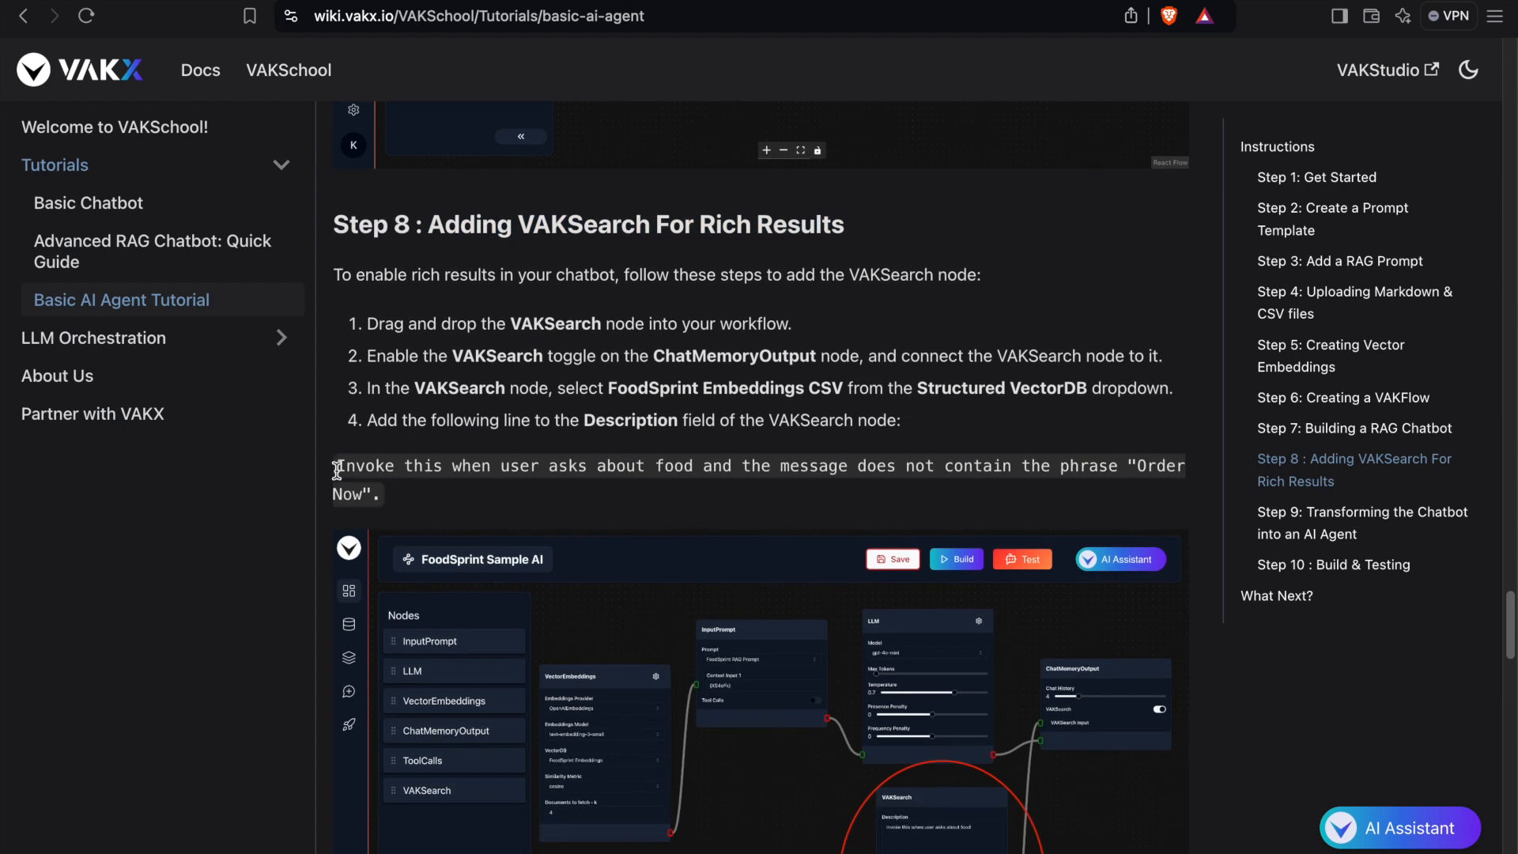
drag(337, 469, 380, 493)
key(super+c)
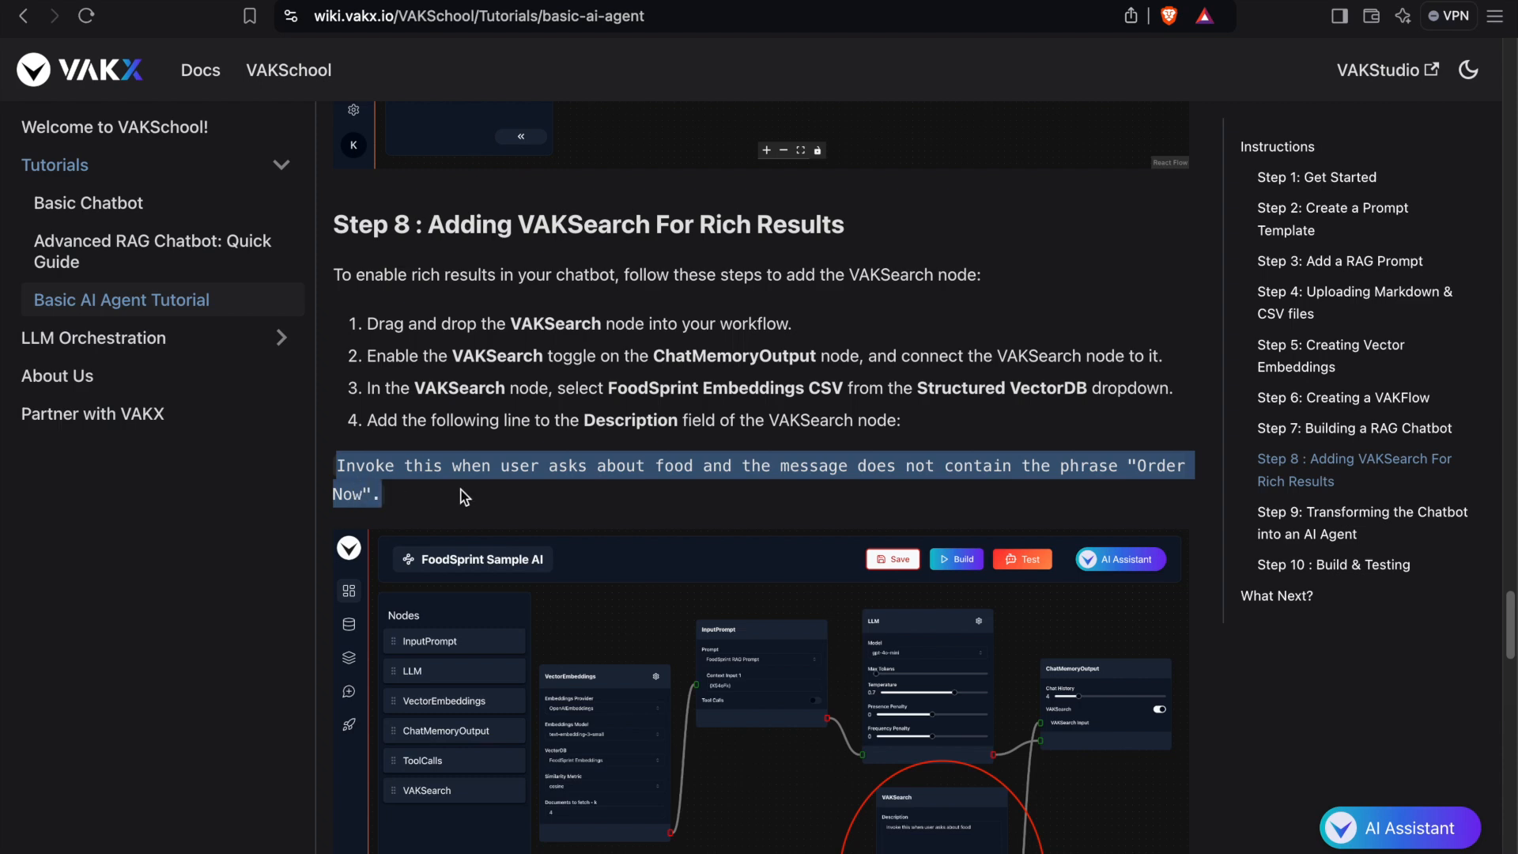
- Back in the flow, paste "Invoke this when user asks about food and the message does not contain the phrase "Order Now"." as the VAKSearch description
click(359, 187)
click(156, 1)
click(891, 544)
key(super+v)
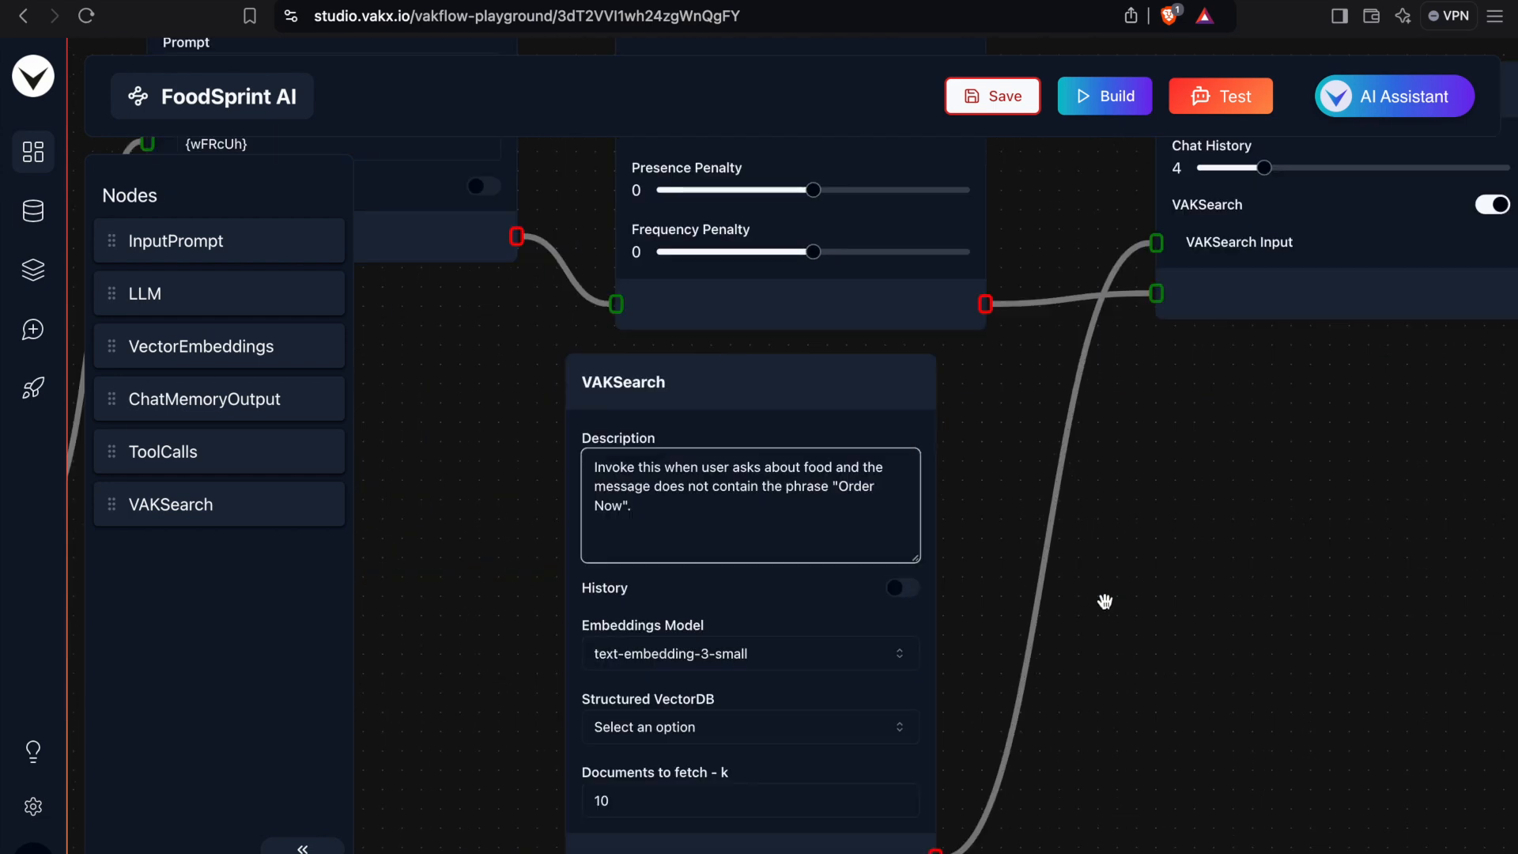
- Examine the VAKSearch node's description up close, including its "Order Now" condition
scroll(1105, 604, up, 5)
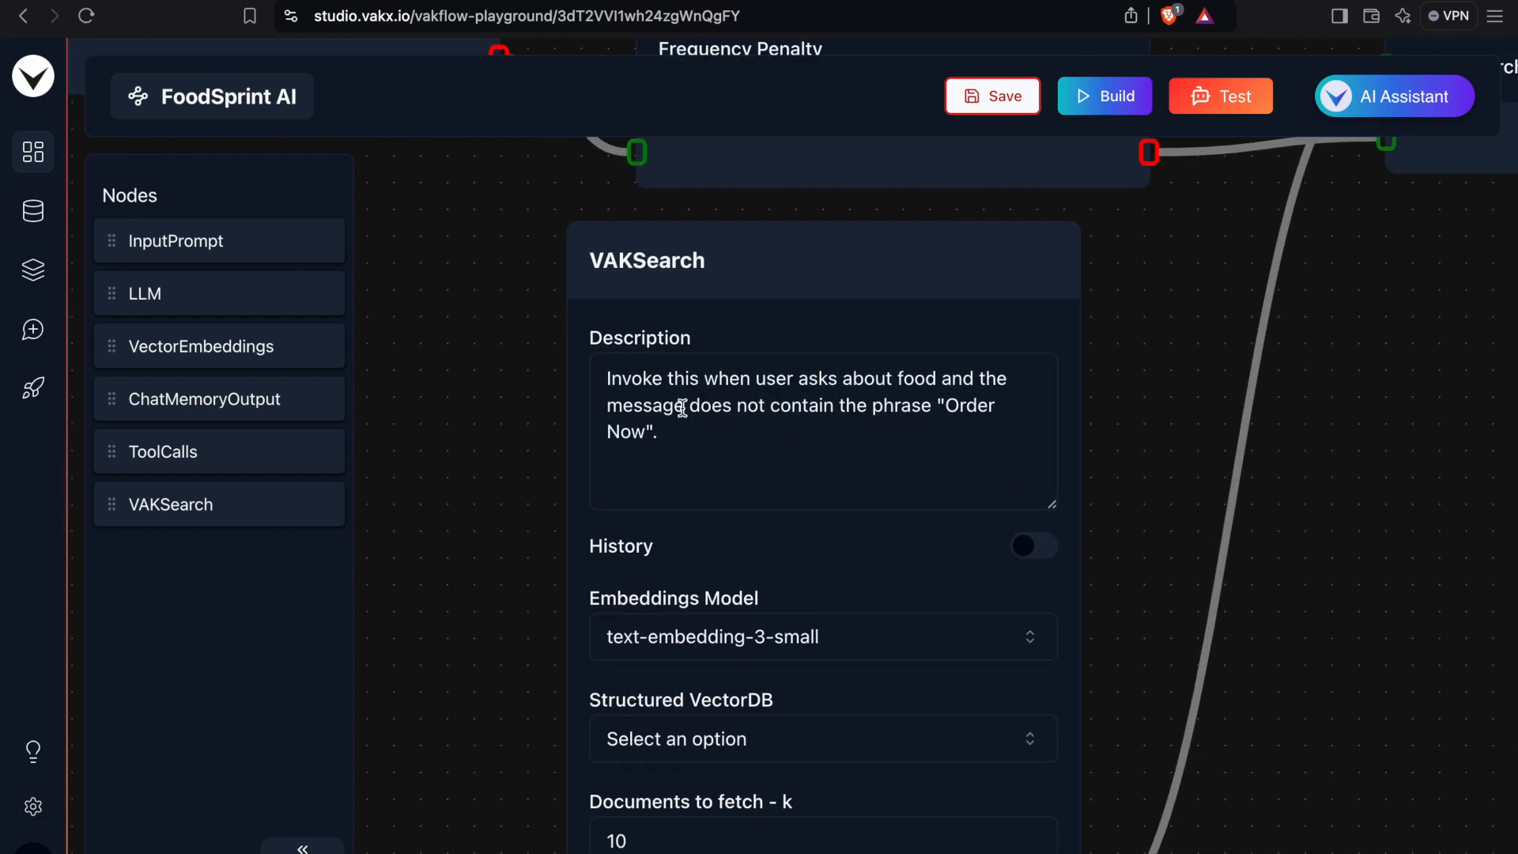
scroll(699, 395, up, 2)
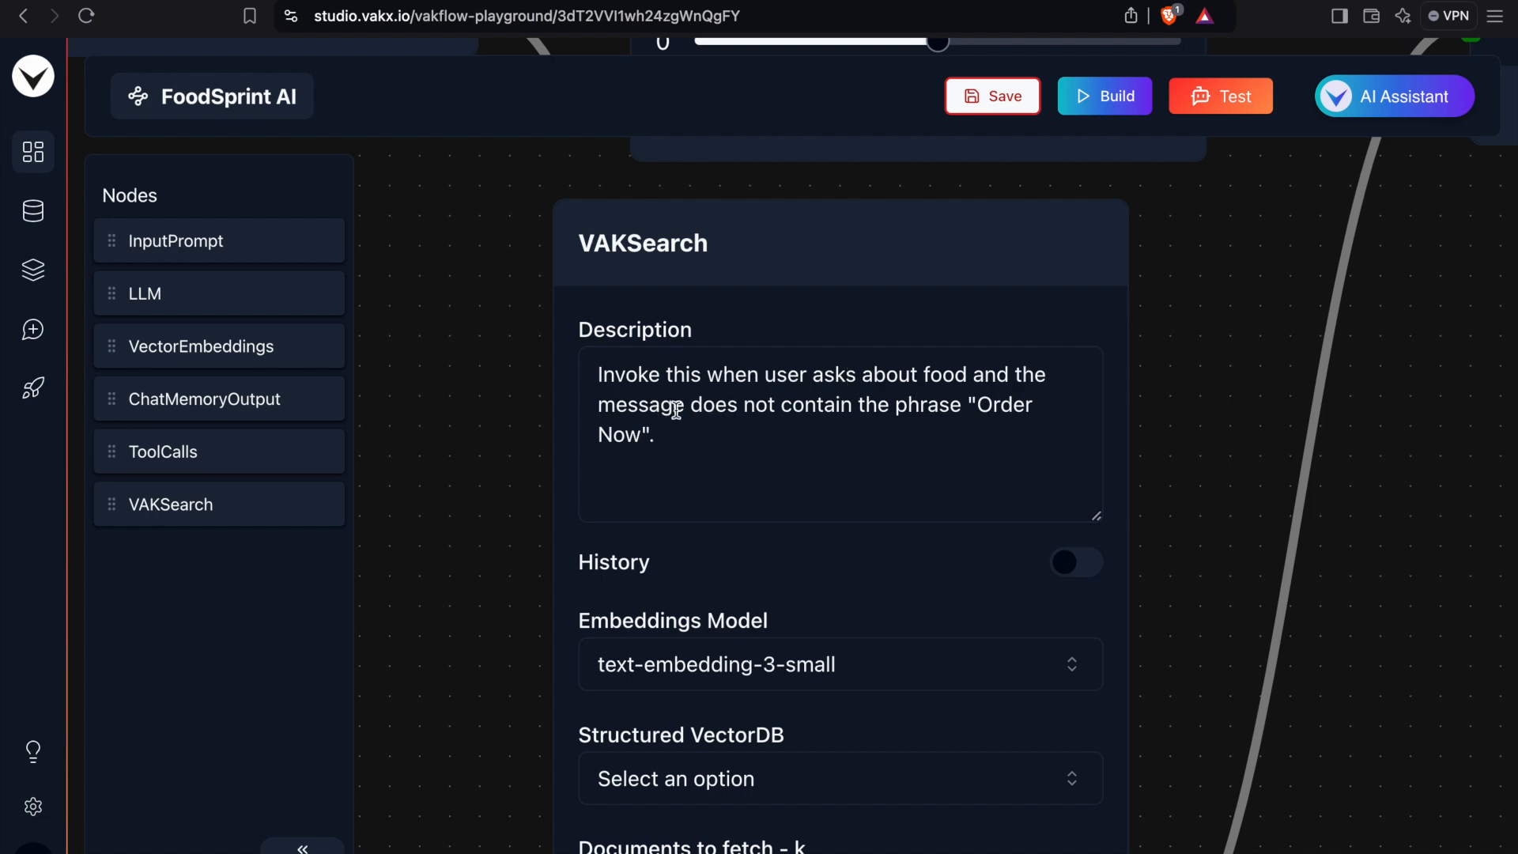
double_click(1005, 406)
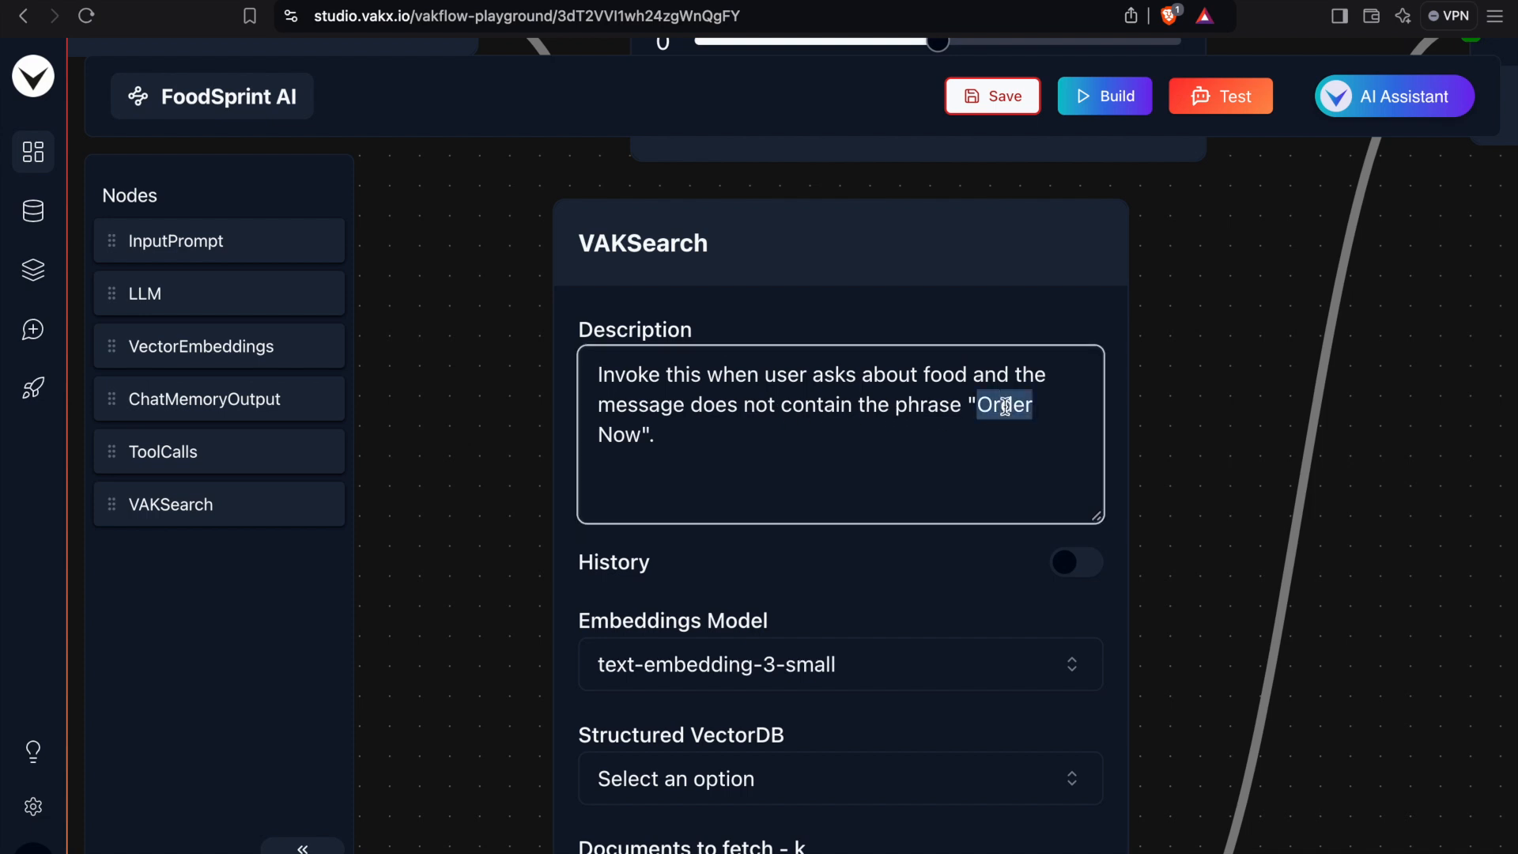
double_click(618, 434)
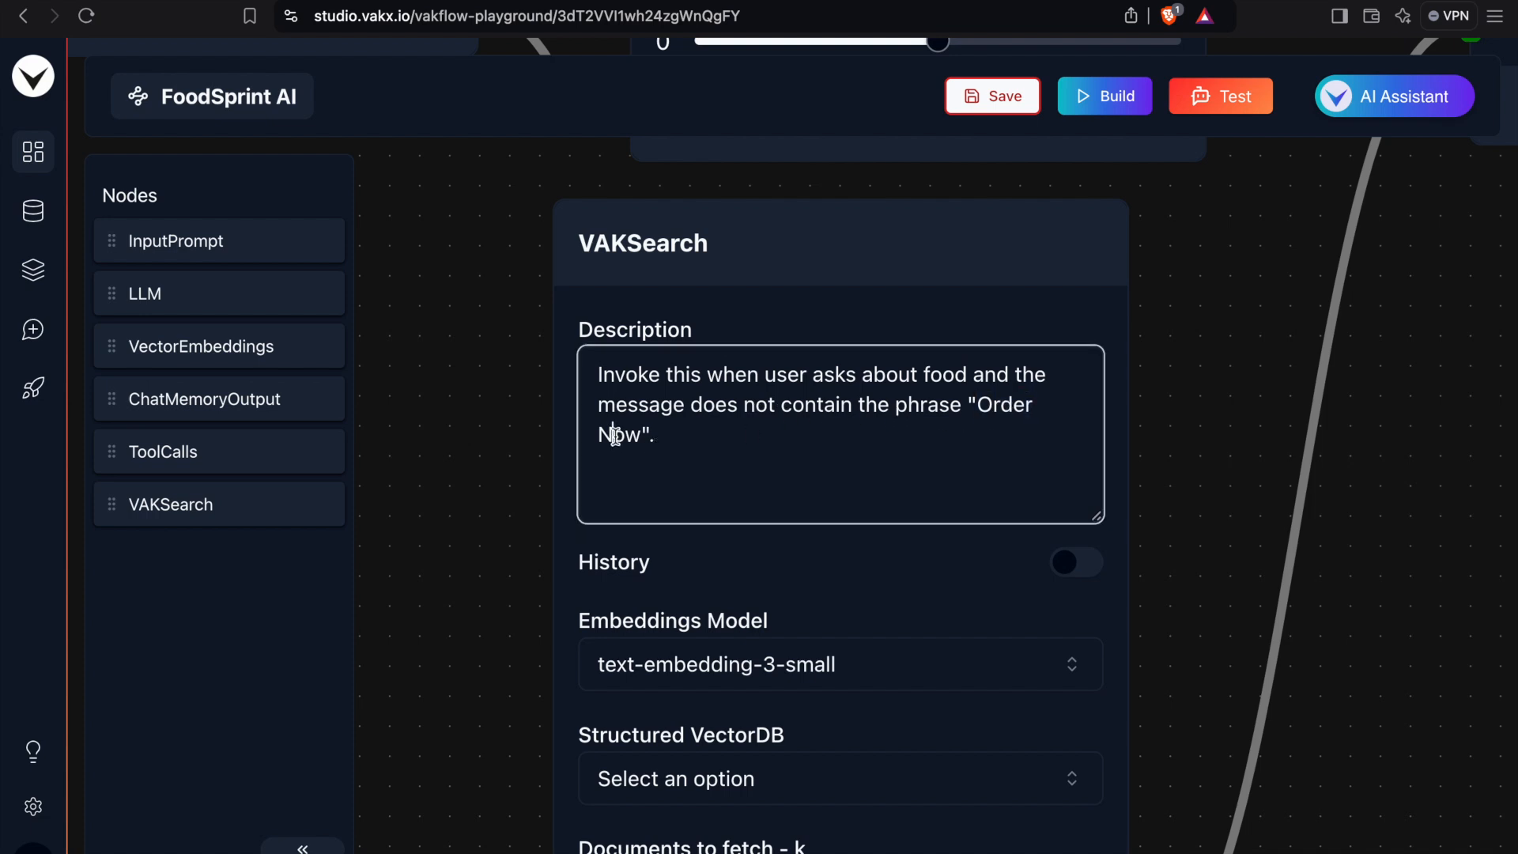
click(1170, 453)
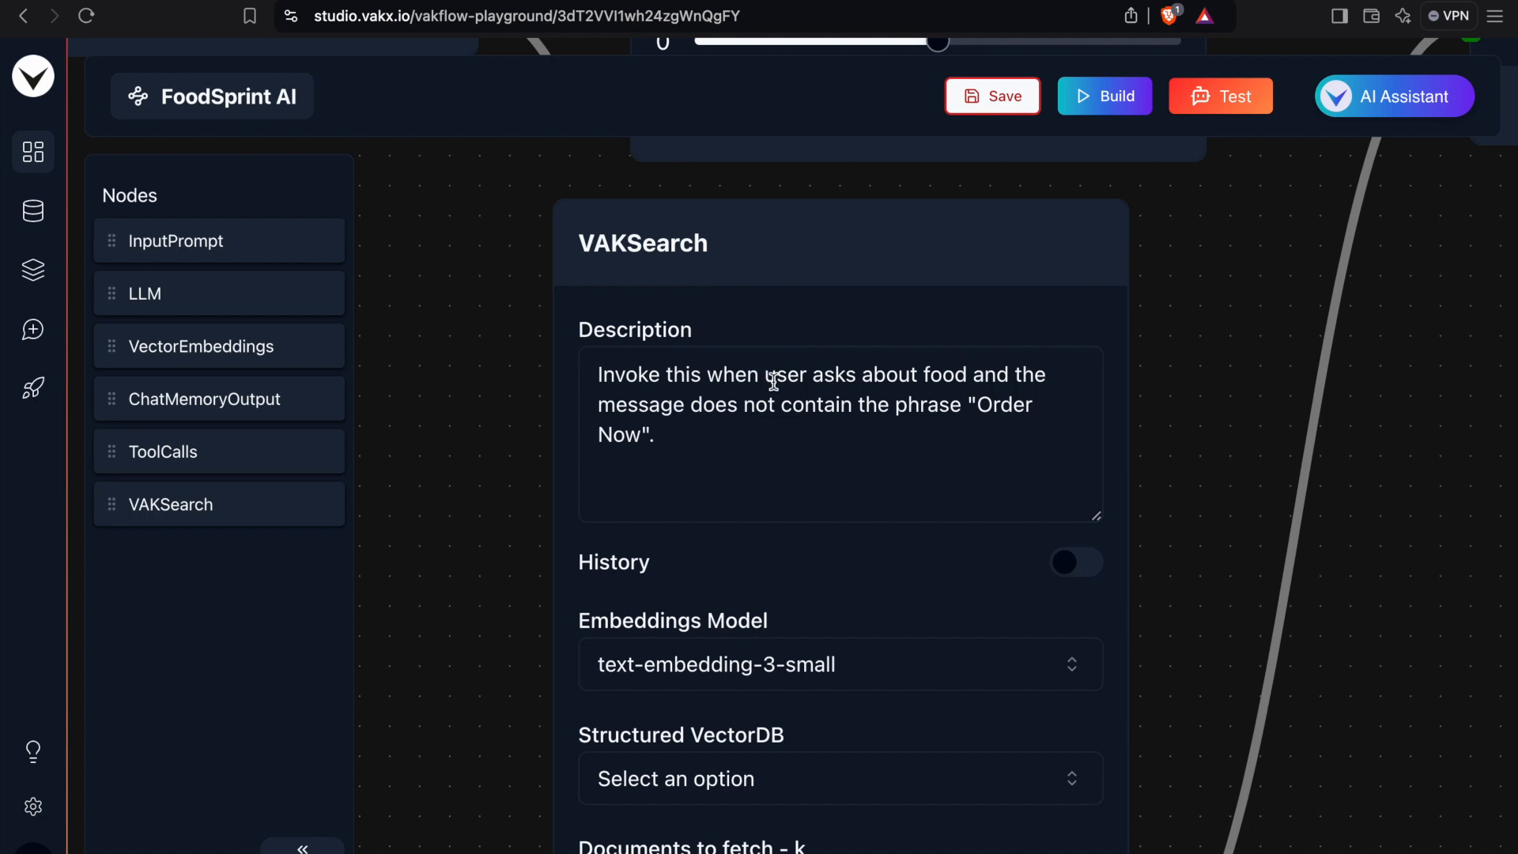
click(733, 411)
key(super+a)
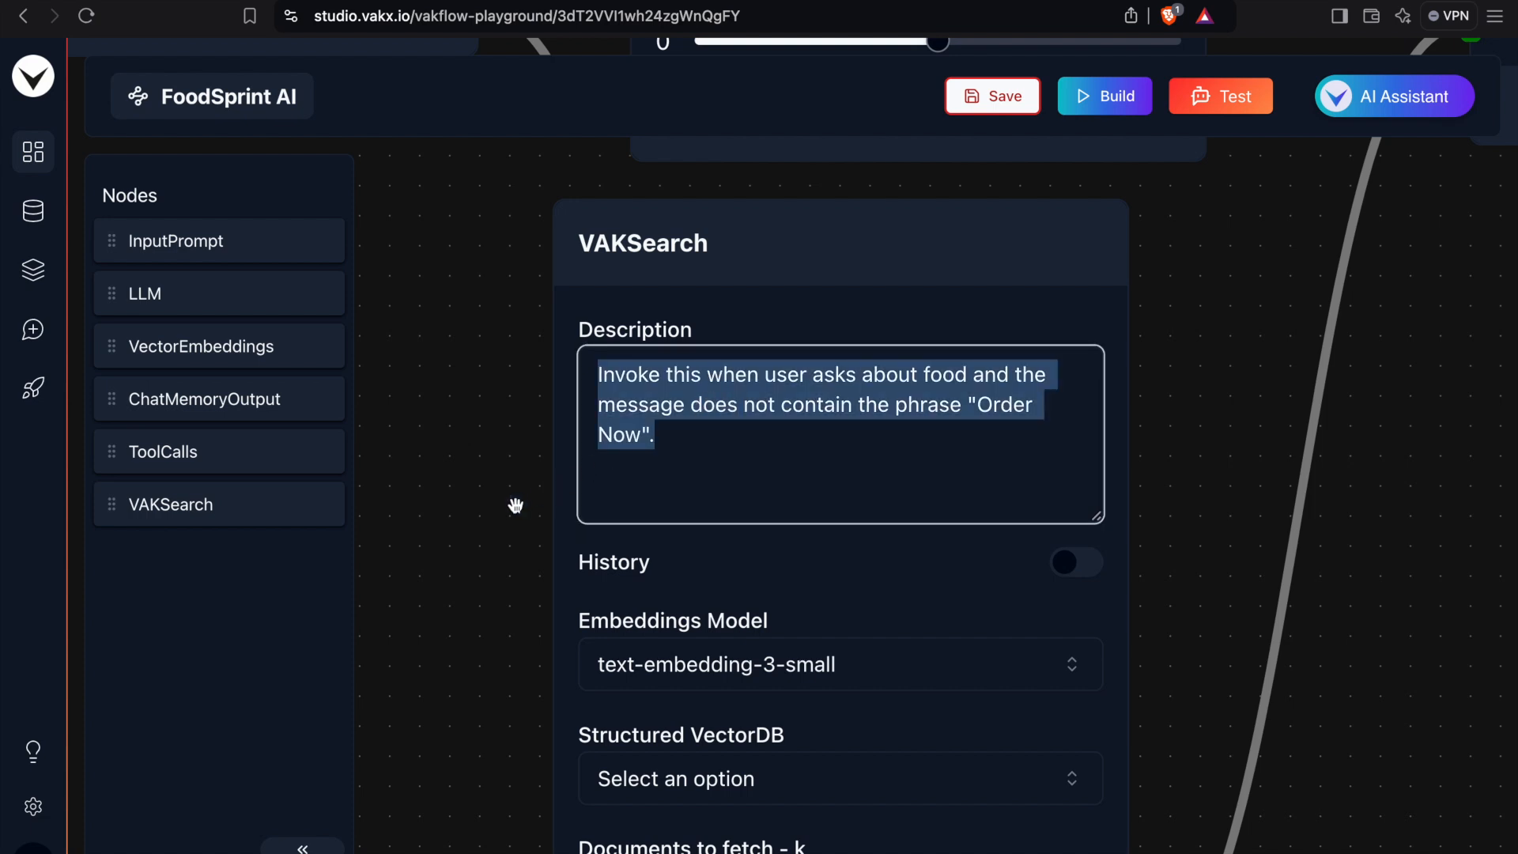
- Choose FoodSprint CSV as the VAKSearch node's Structured VectorDB and check its Documents to fetch - k setting
drag(458, 606, 471, 434)
click(685, 616)
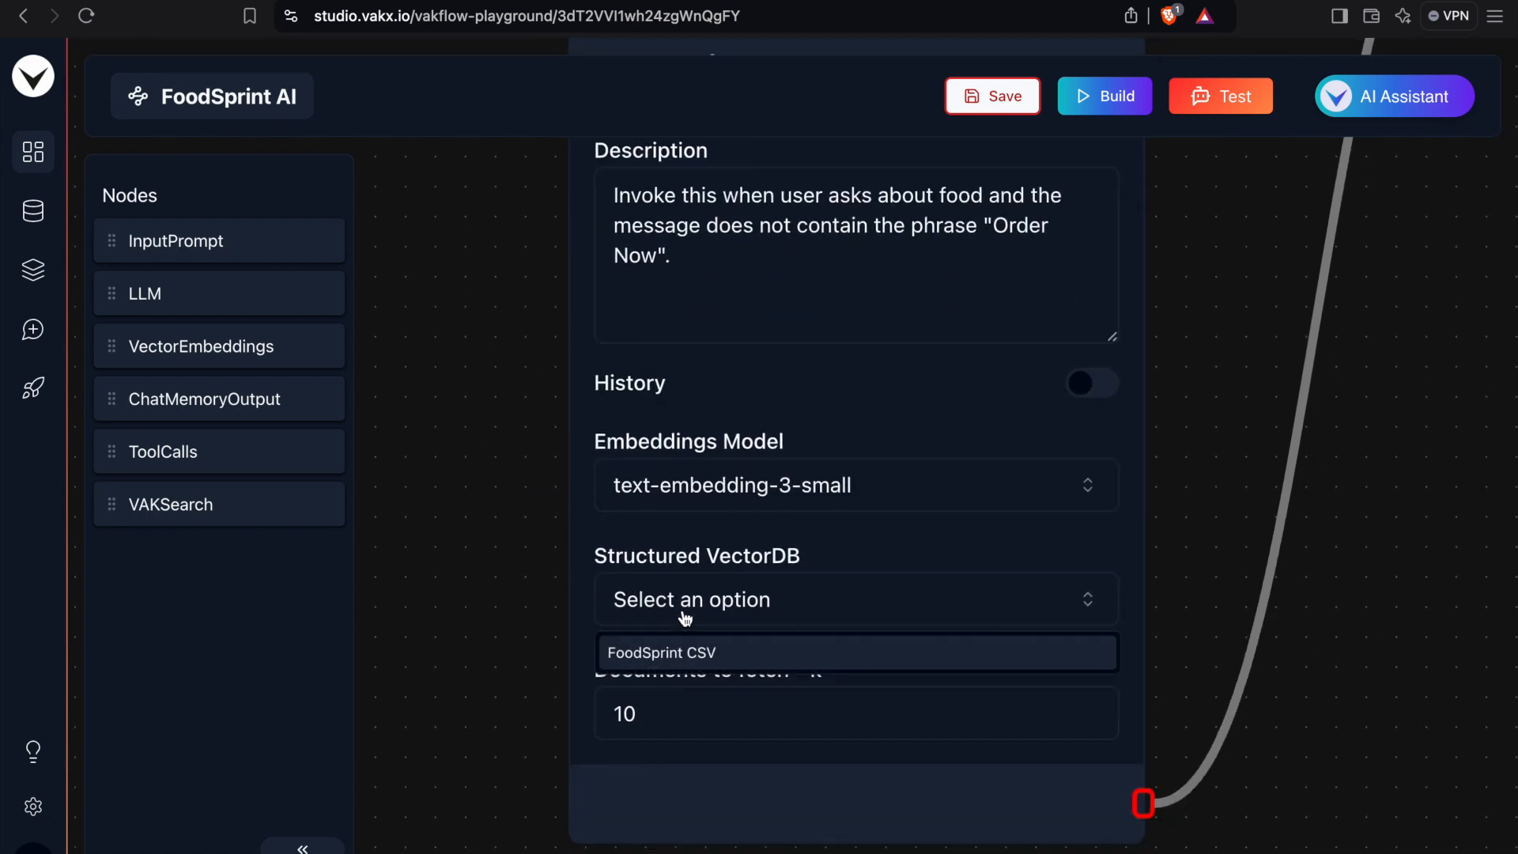
click(651, 656)
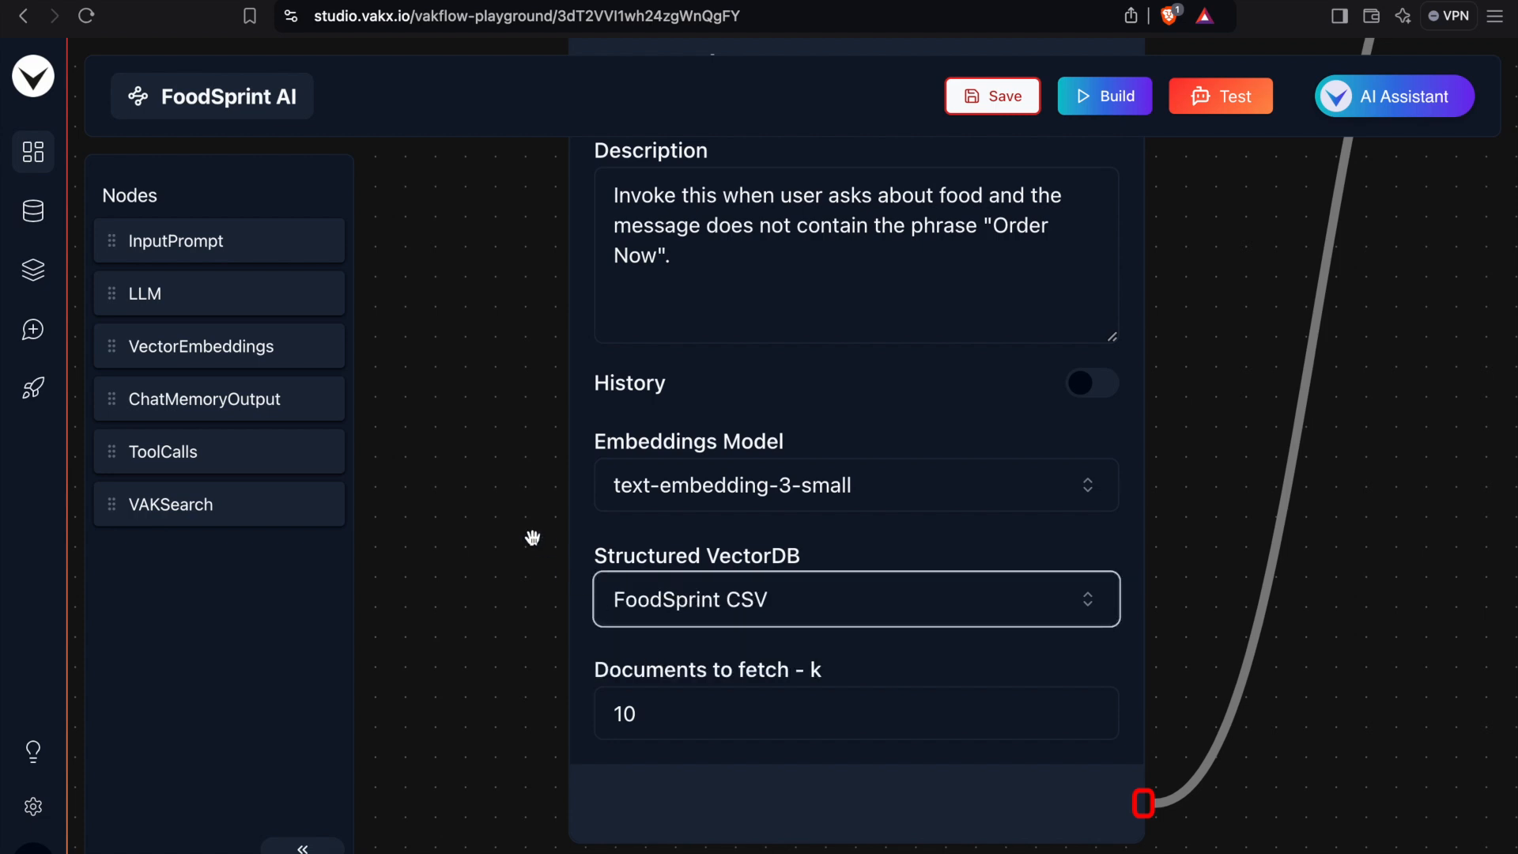
double_click(649, 709)
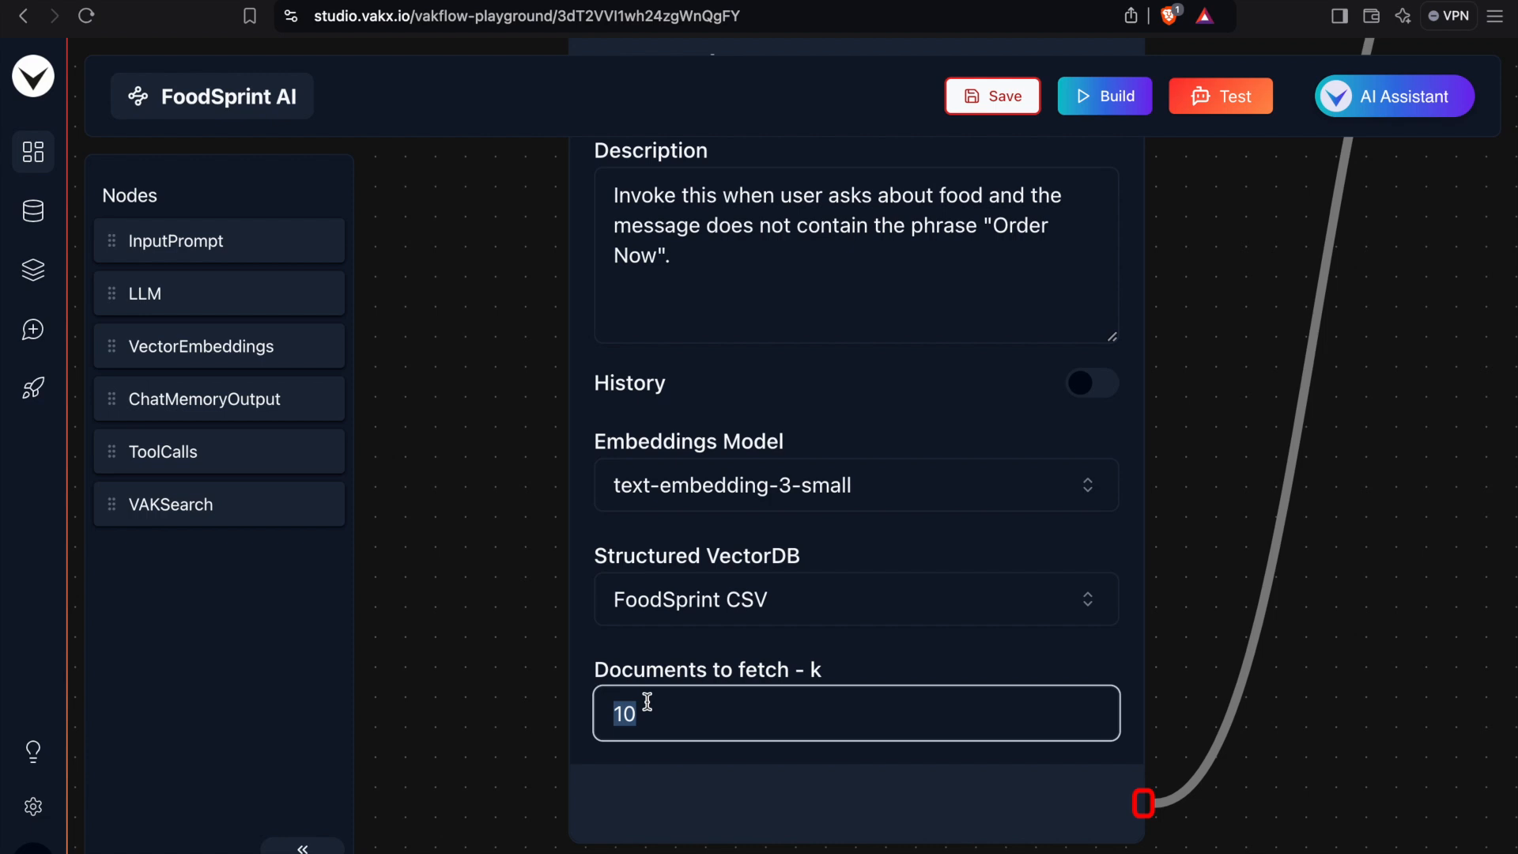
click(551, 383)
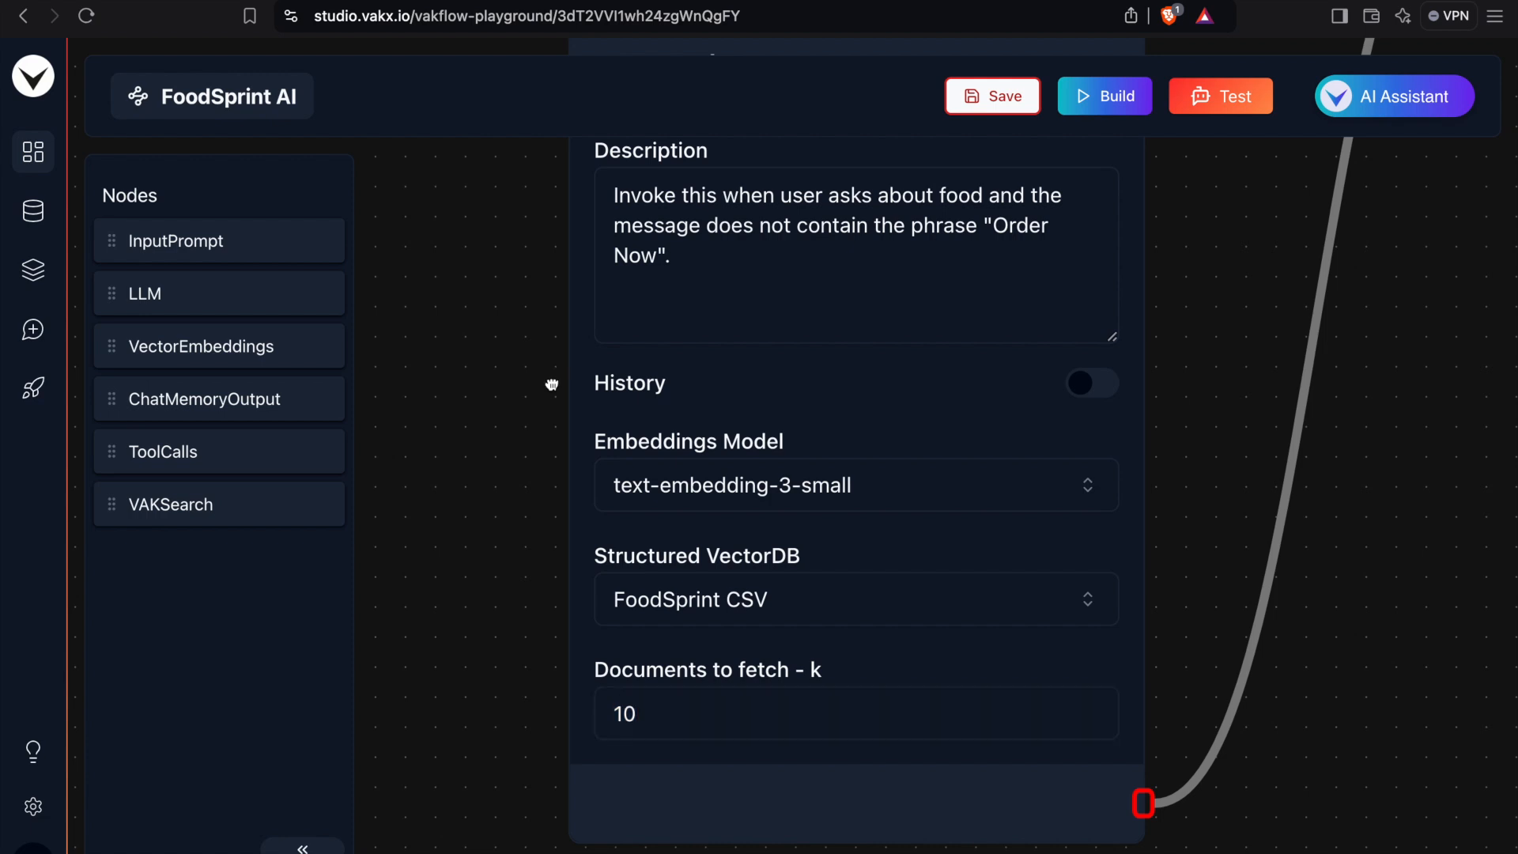
- Save and build the flow with the configured VAKSearch node, and briefly open its test chat before closing it
click(998, 110)
click(1096, 110)
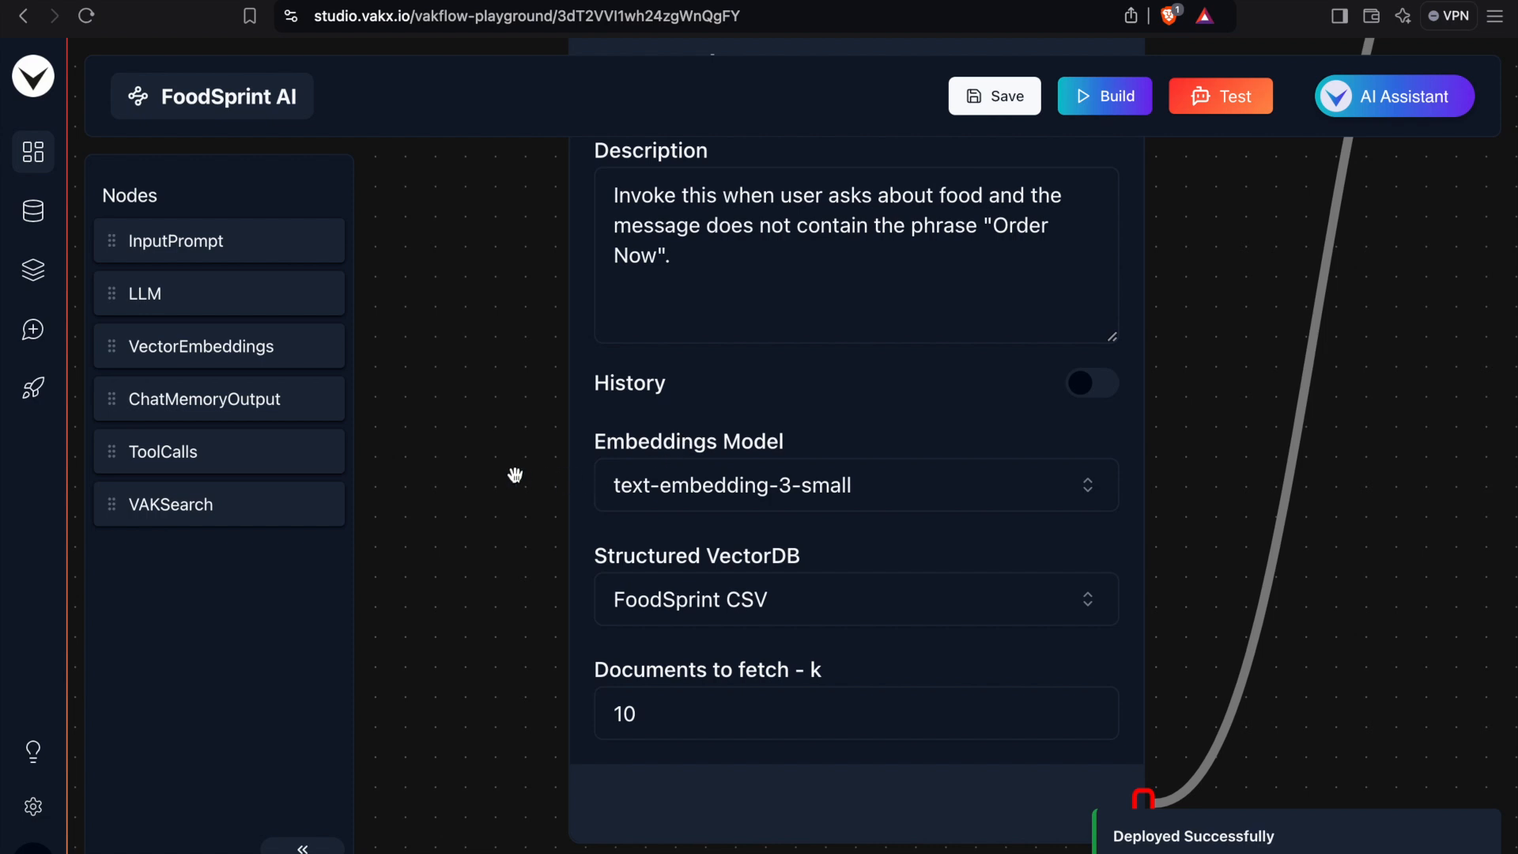
scroll(516, 475, up, 3)
scroll(516, 475, down, 5)
drag(499, 453, 559, 683)
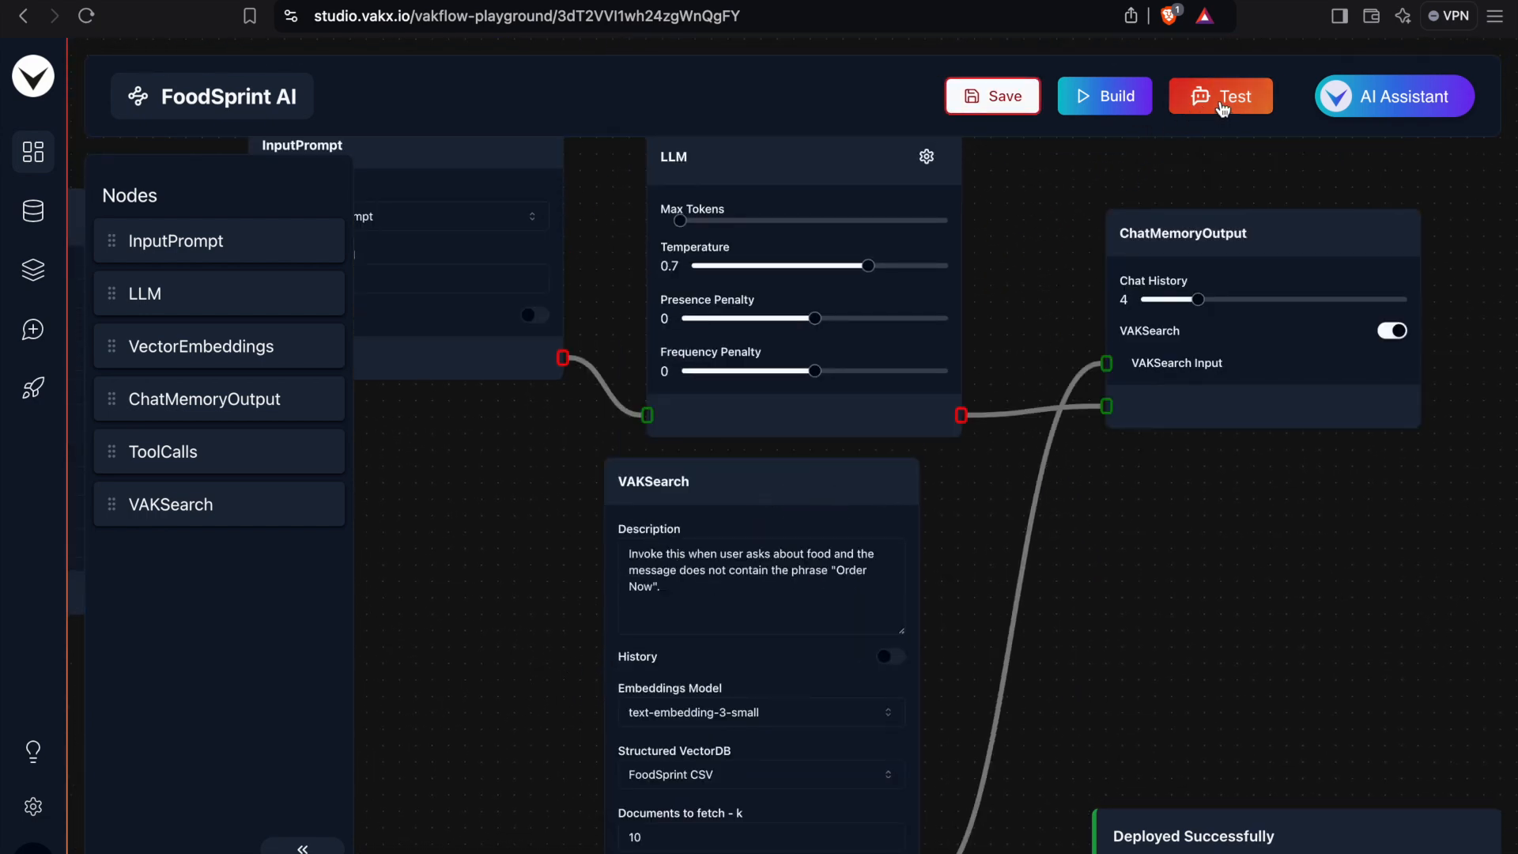
click(1217, 105)
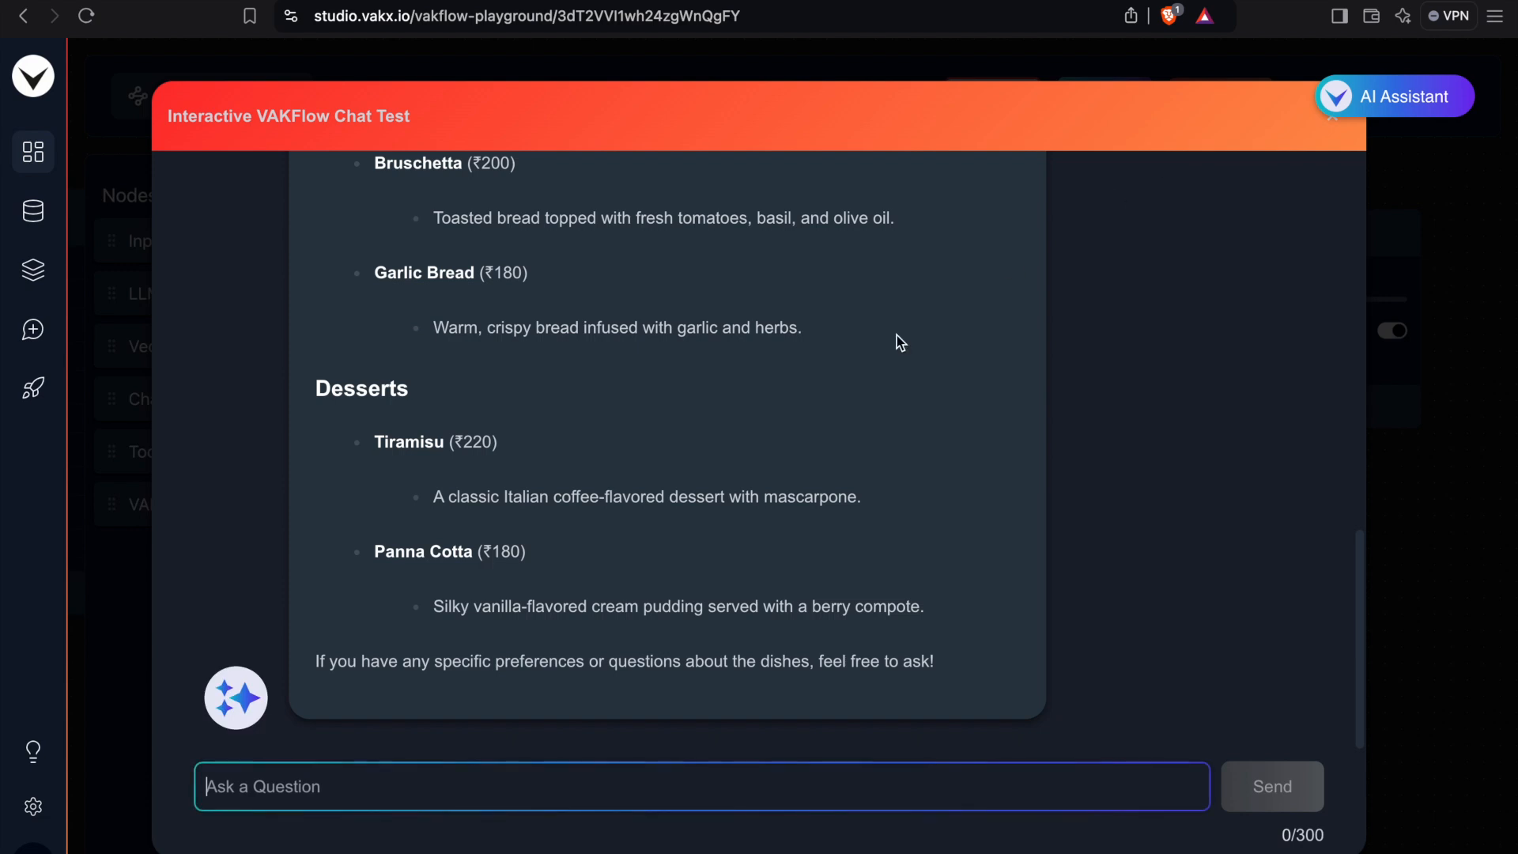
click(1331, 120)
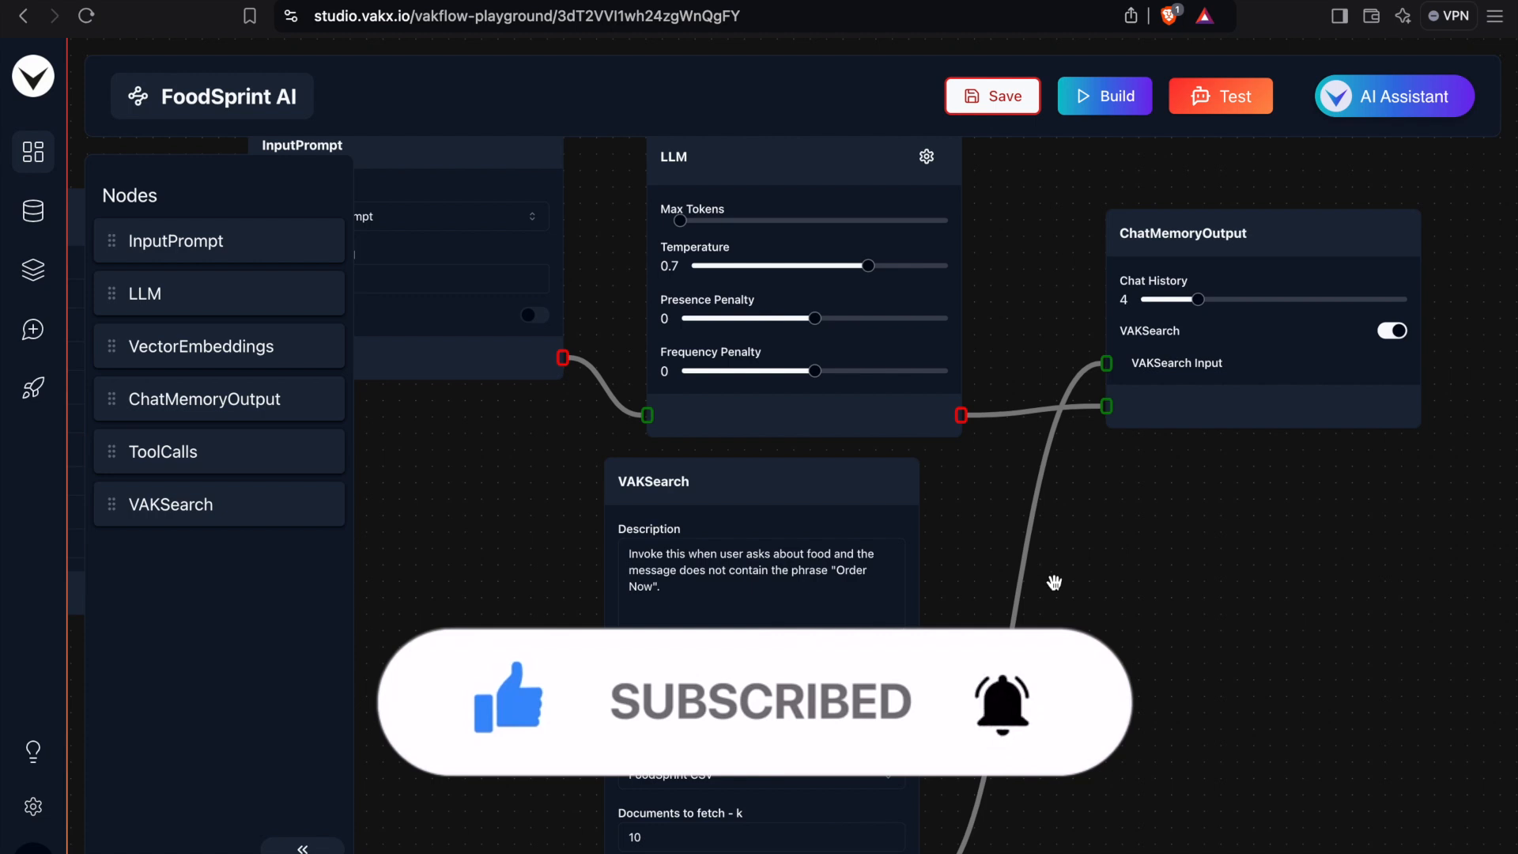
scroll(1054, 583, down, 3)
drag(1060, 585, 1188, 602)
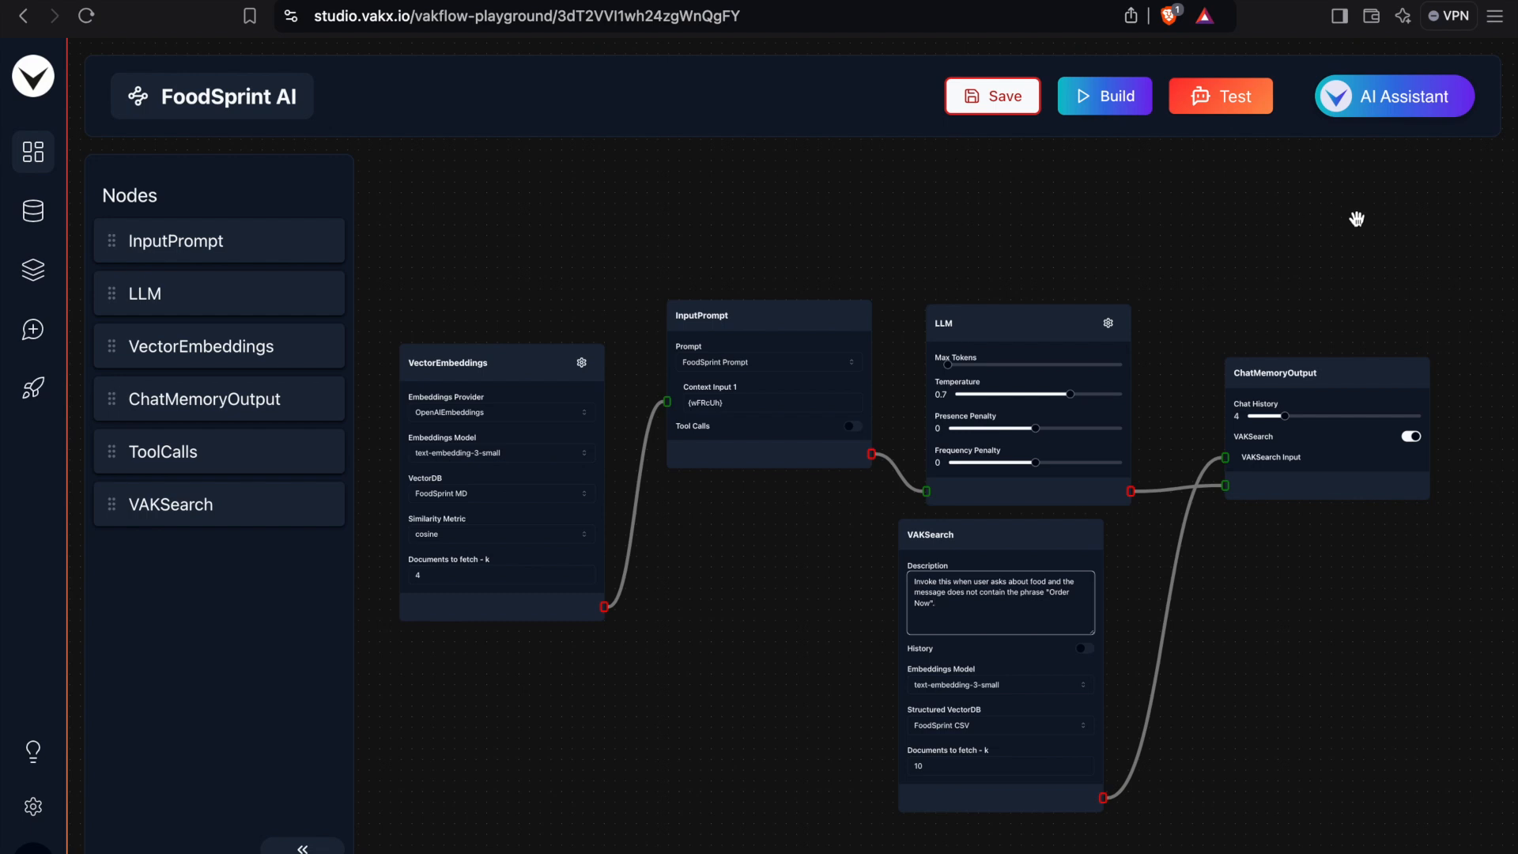
click(1325, 701)
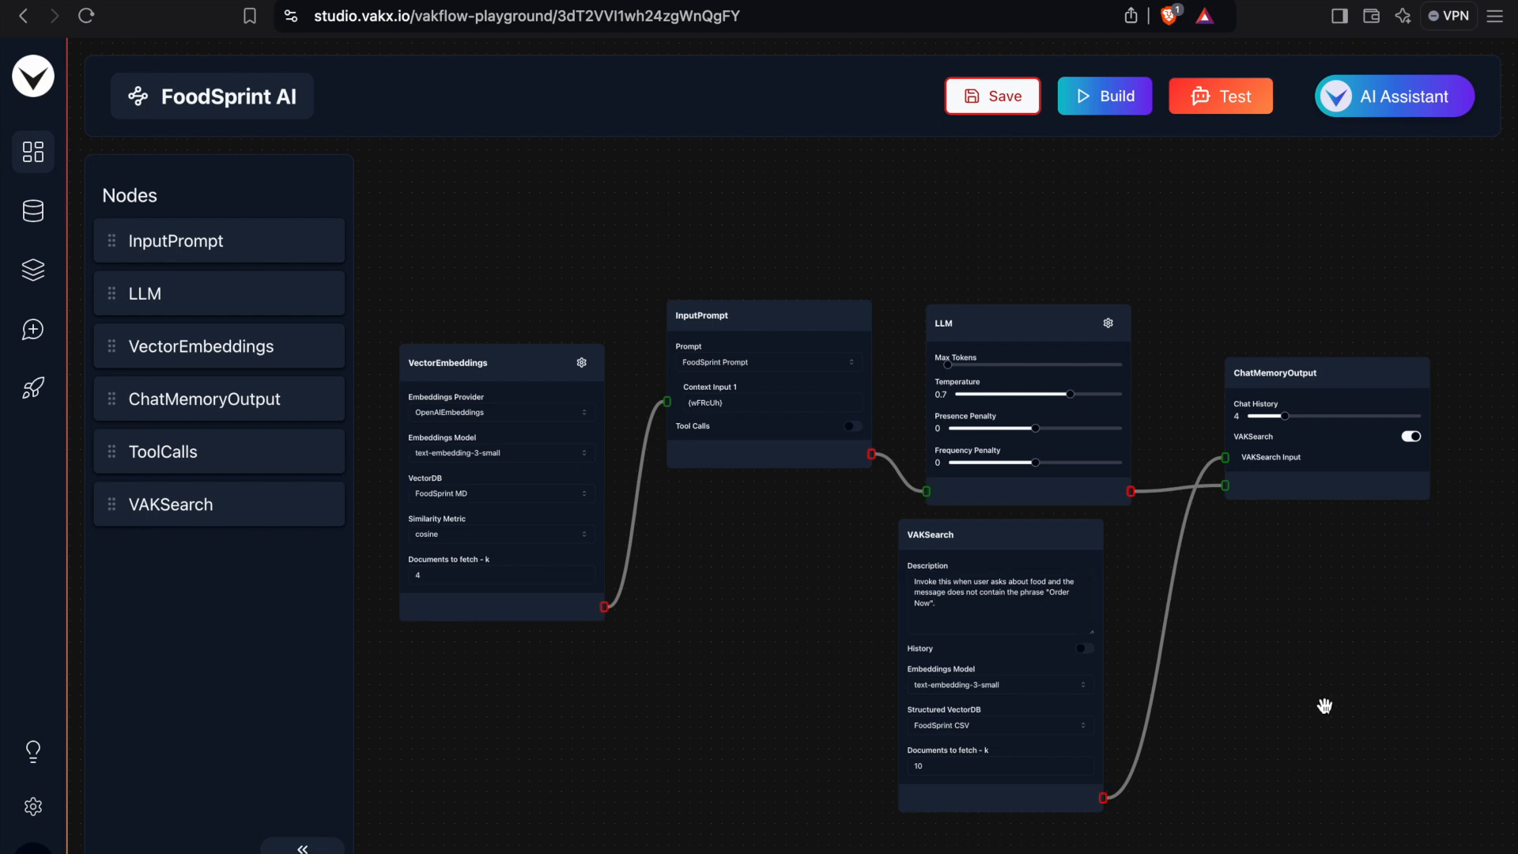